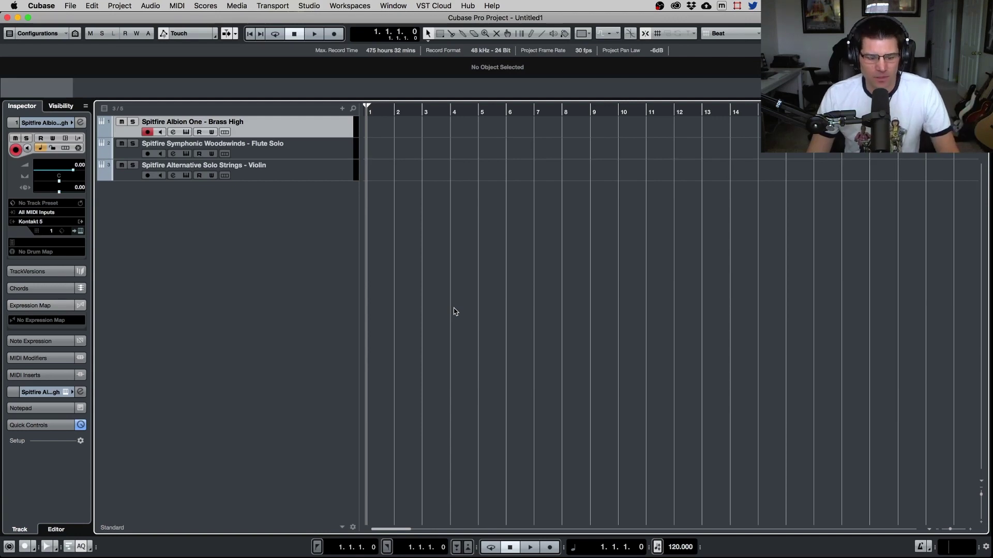
Step: Lock Brass High articulation switching to 'Locked to UACC' on the Options page, then select Long
key("Return")
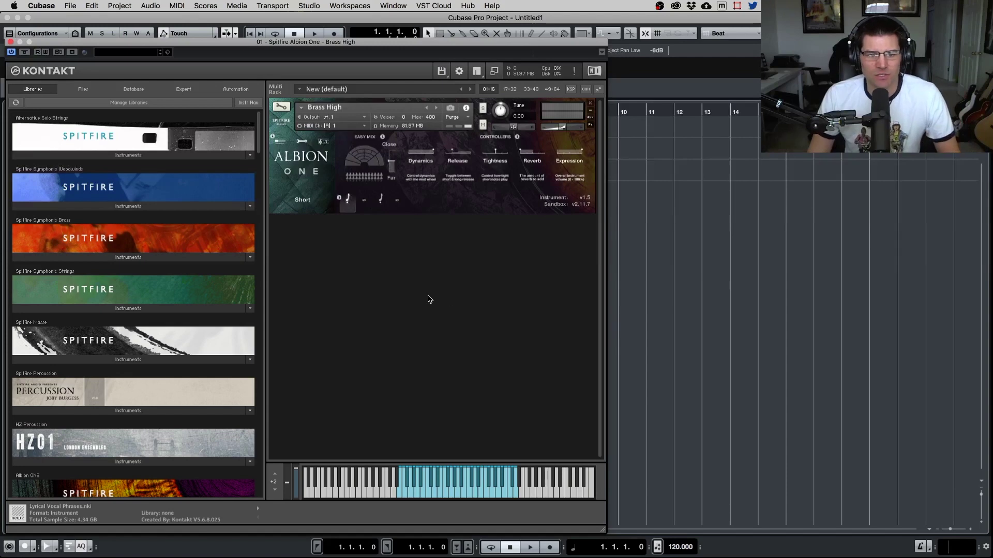
left_click(304, 144)
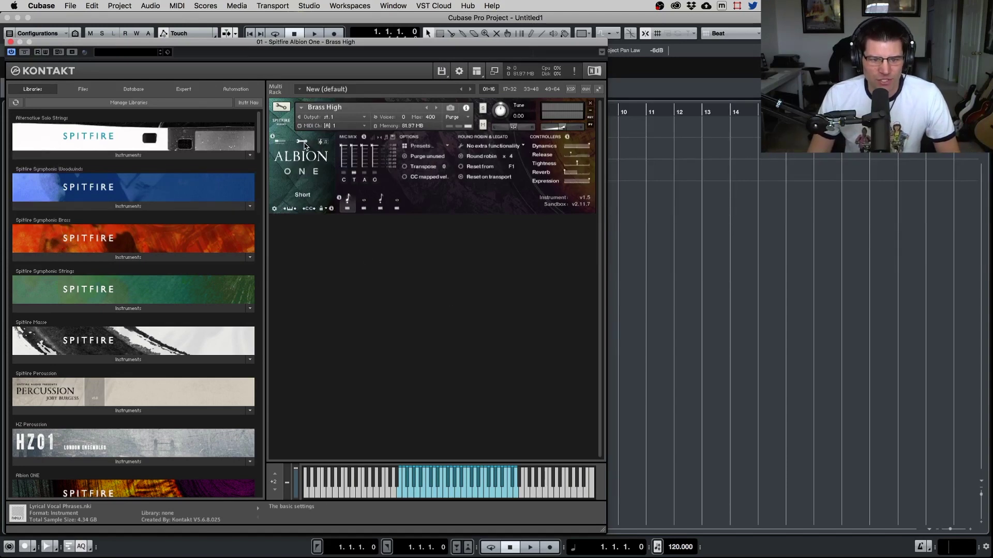
left_click(324, 209)
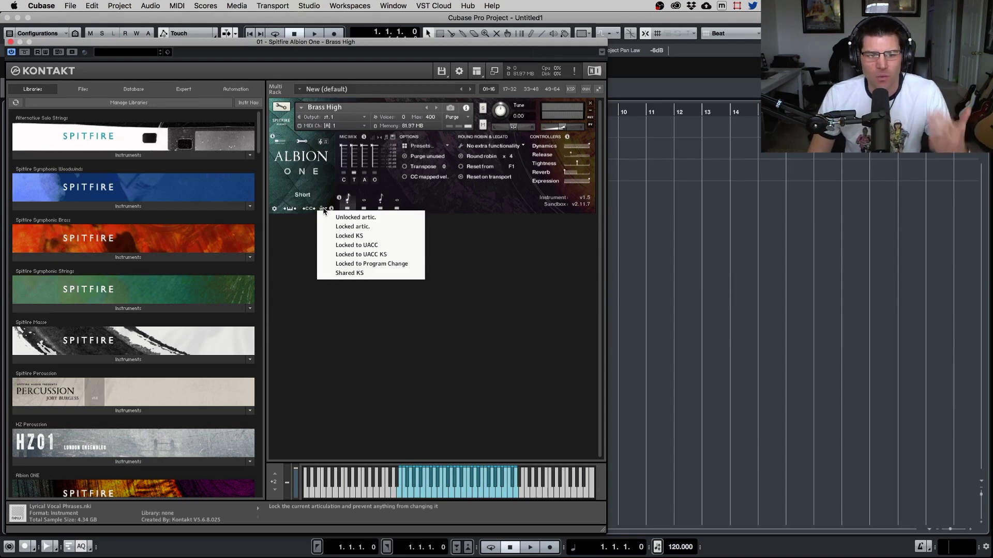
left_click(339, 248)
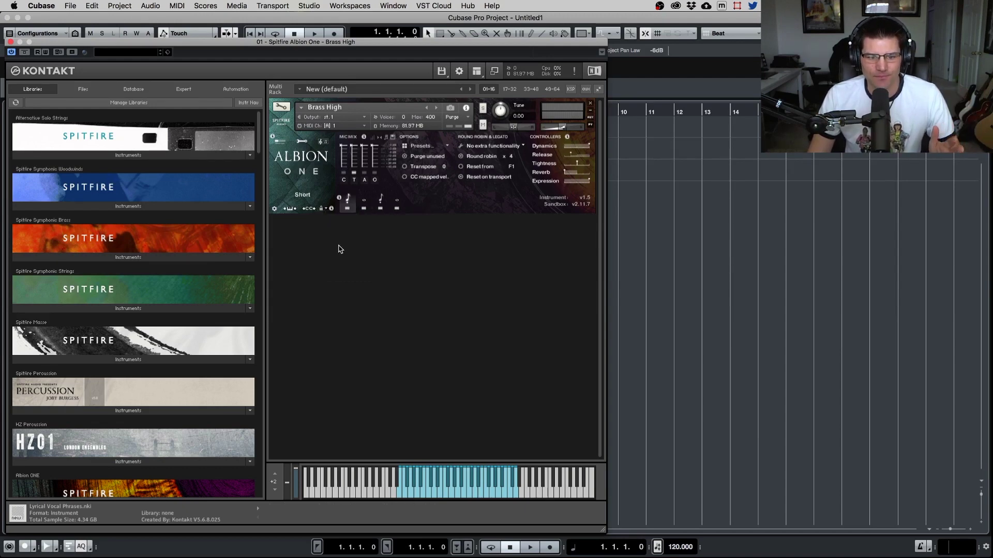
left_click(279, 143)
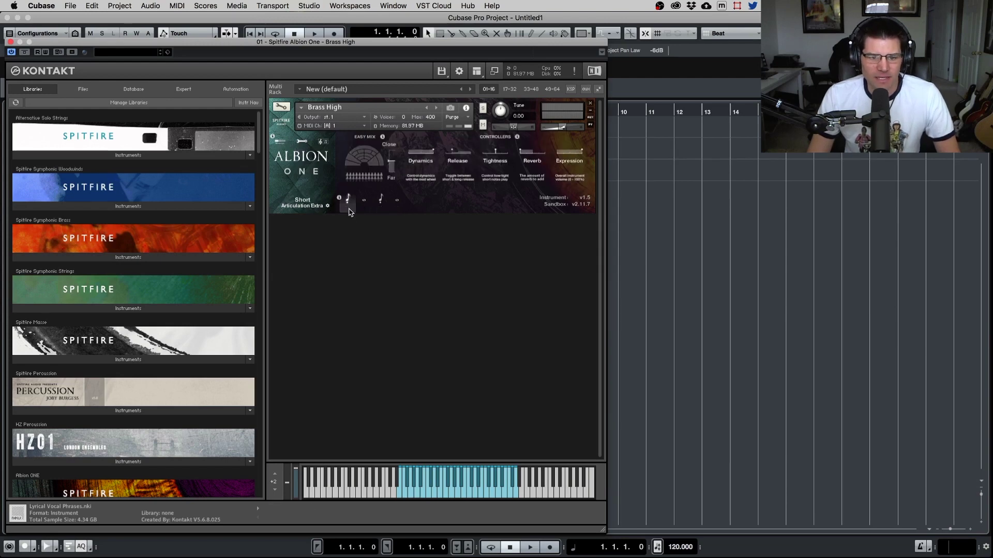
left_click(364, 201)
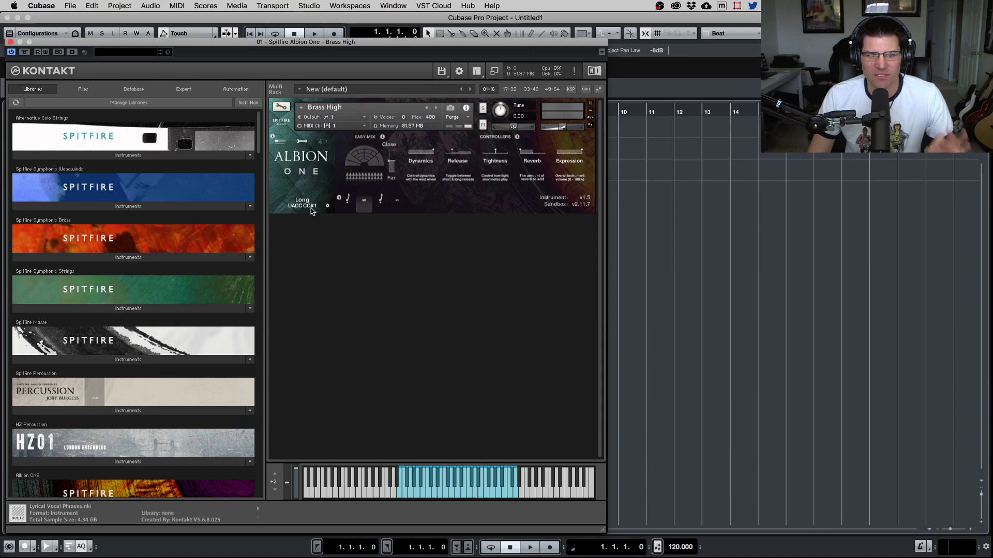
Step: Open Expression Map Setup from the Inspector and switch Kontakt's Brass High to the Short articulation
key("super+w")
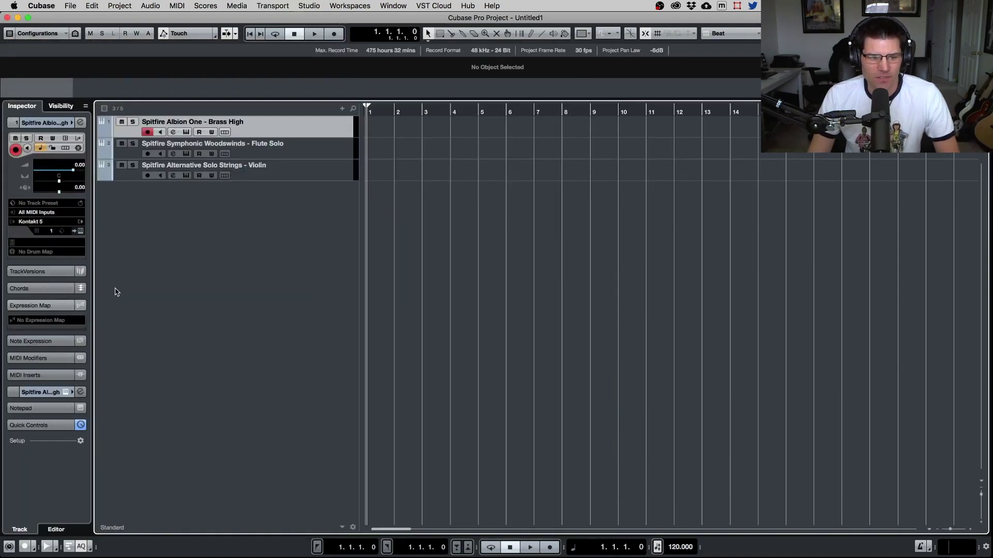
left_click(37, 324)
left_click(57, 337)
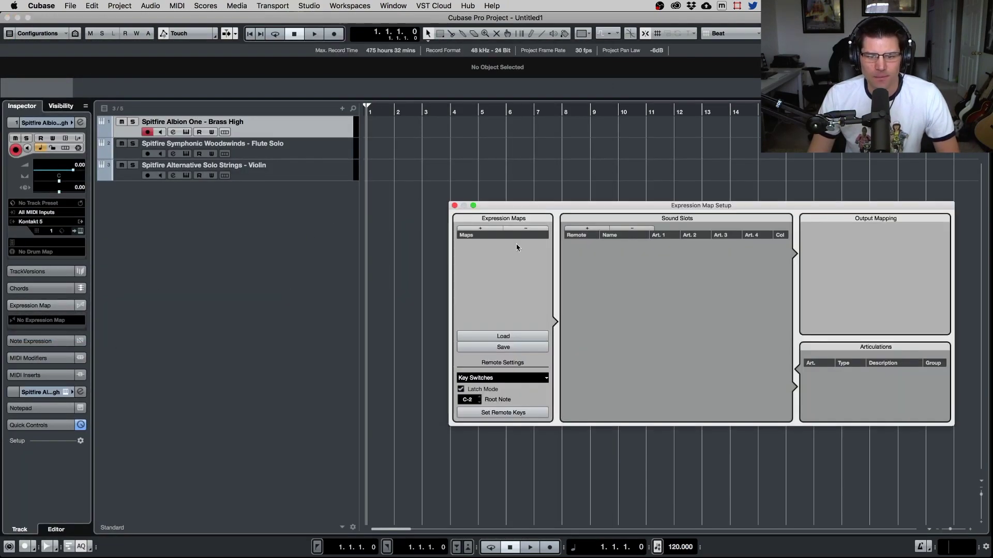
key("e")
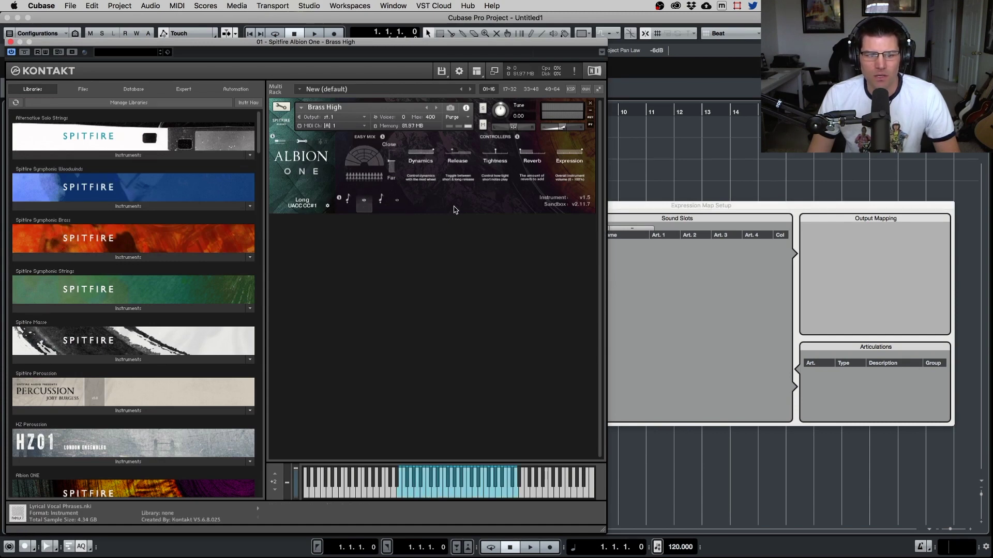
left_click(348, 200)
Step: Add a new expression map and name it 'Albion One Brass High'
left_click(633, 203)
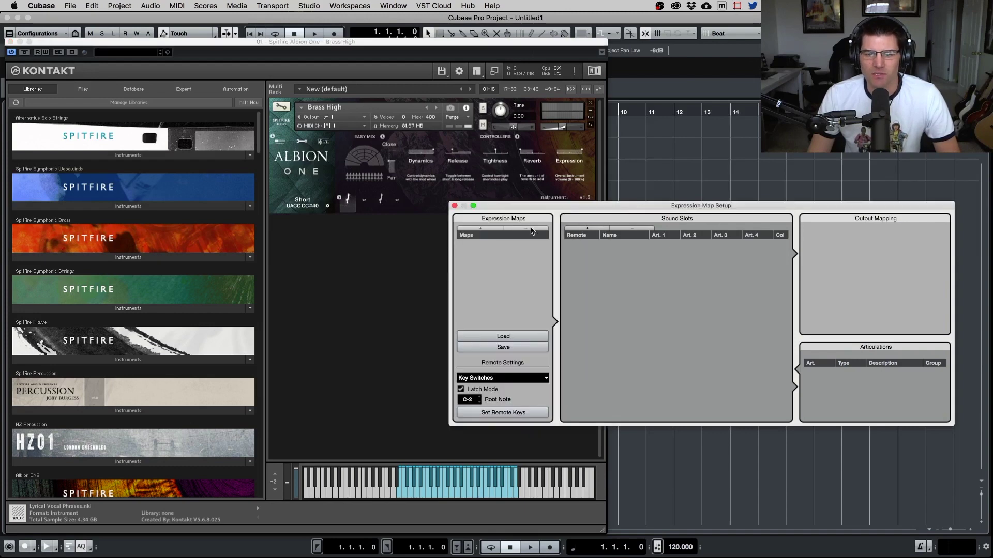
left_click(472, 229)
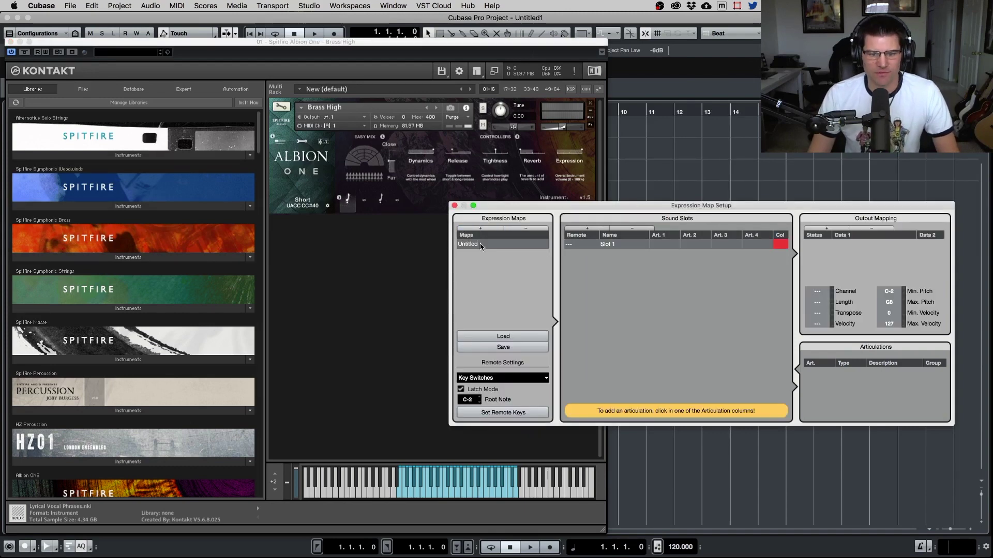
double_click(481, 245)
type("Albion One B")
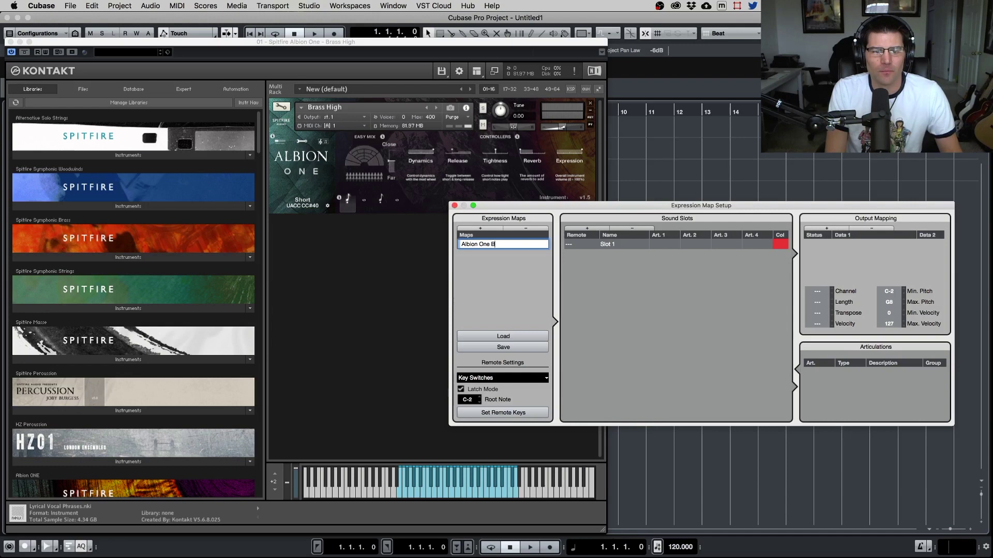
type("rass High")
key("Return")
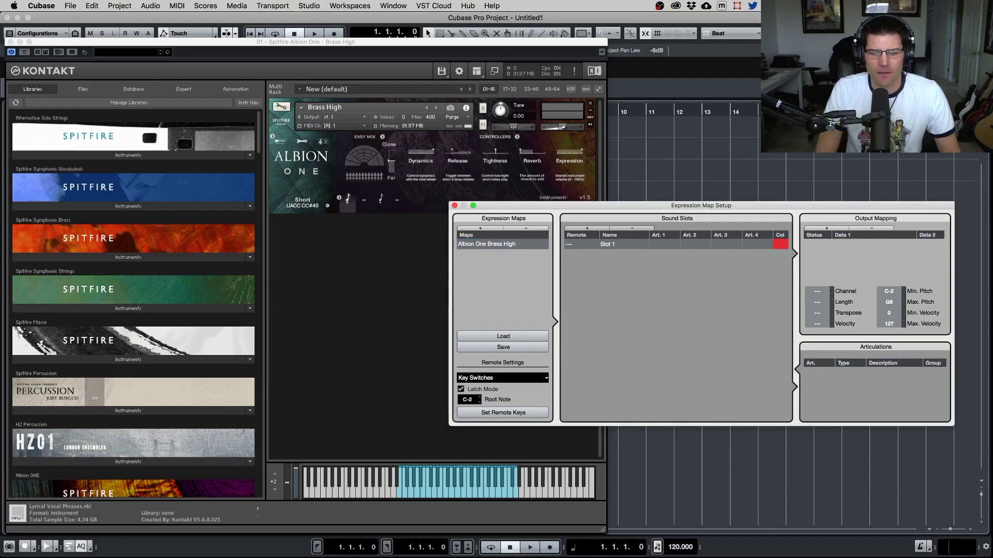
Step: Add a second sound slot and rename Slot 1 to Short
double_click(604, 244)
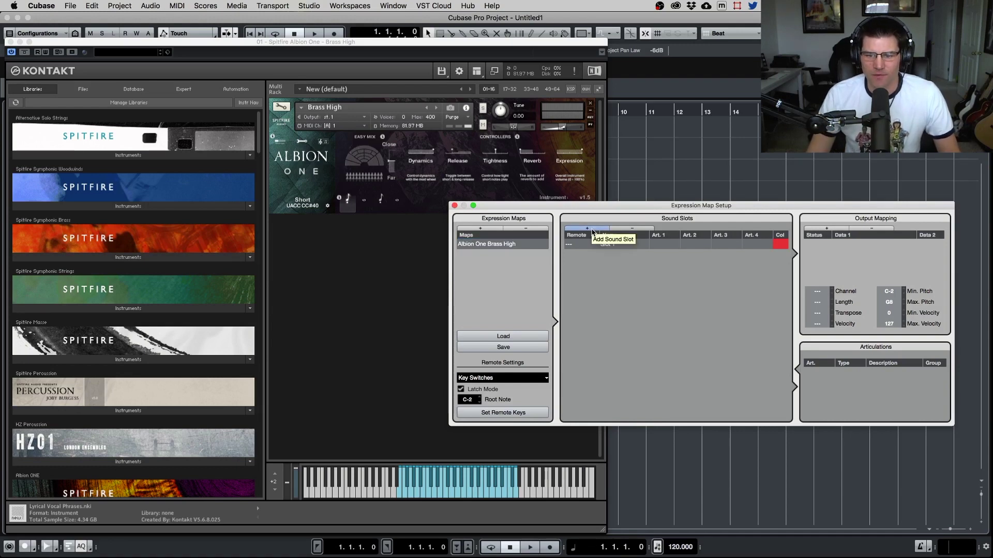
key("Escape")
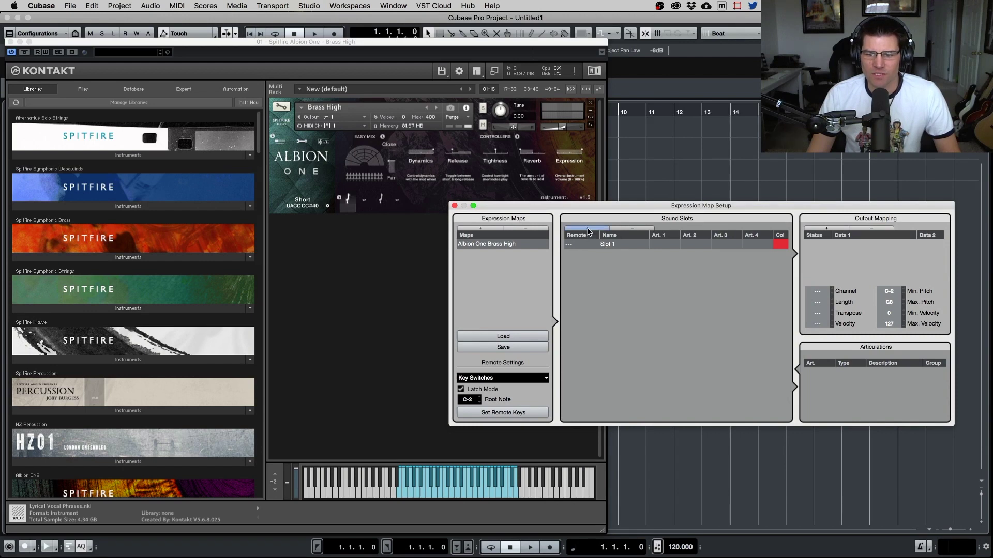
left_click(587, 228)
double_click(608, 245)
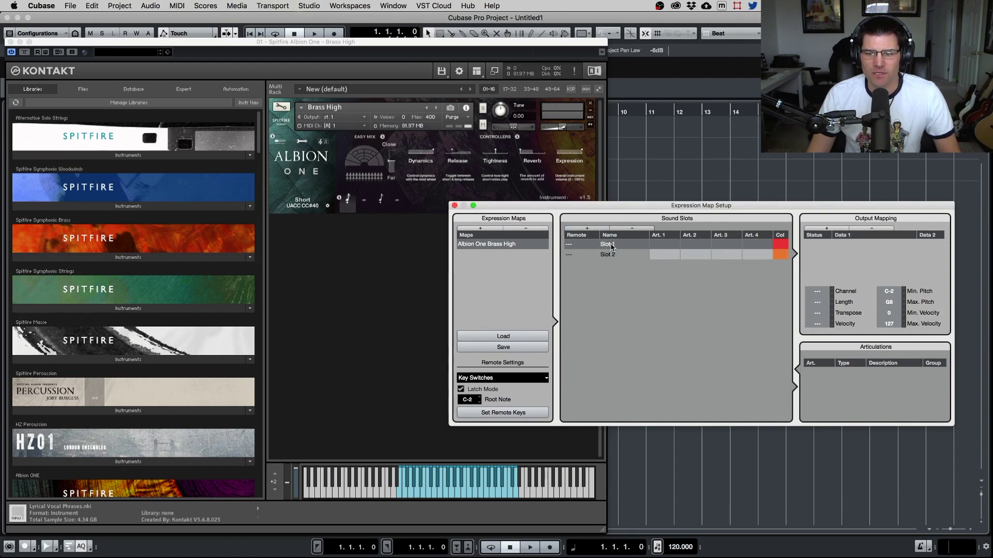
type("Short")
key("Return")
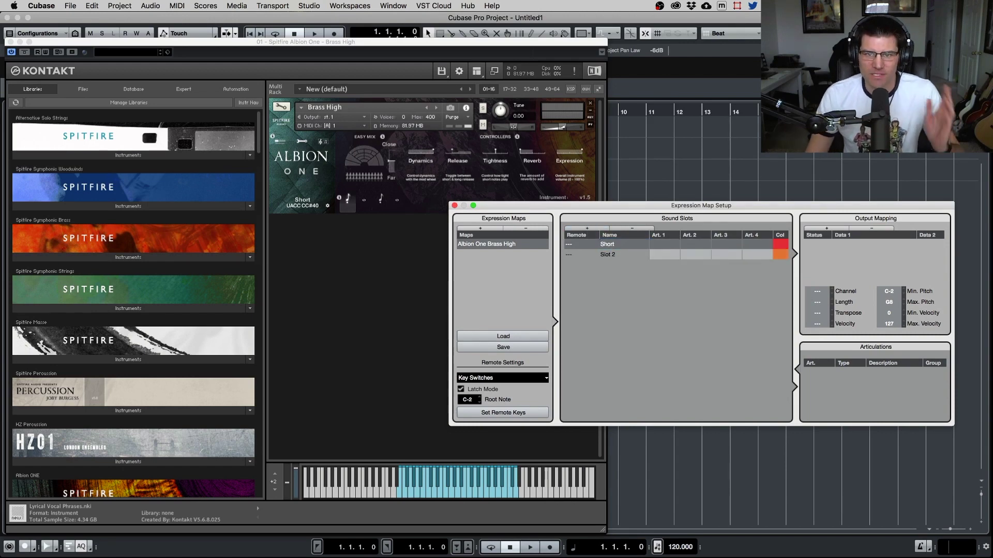
Step: Browse the Art. 1 articulation menu for the Short slot
left_click(661, 243)
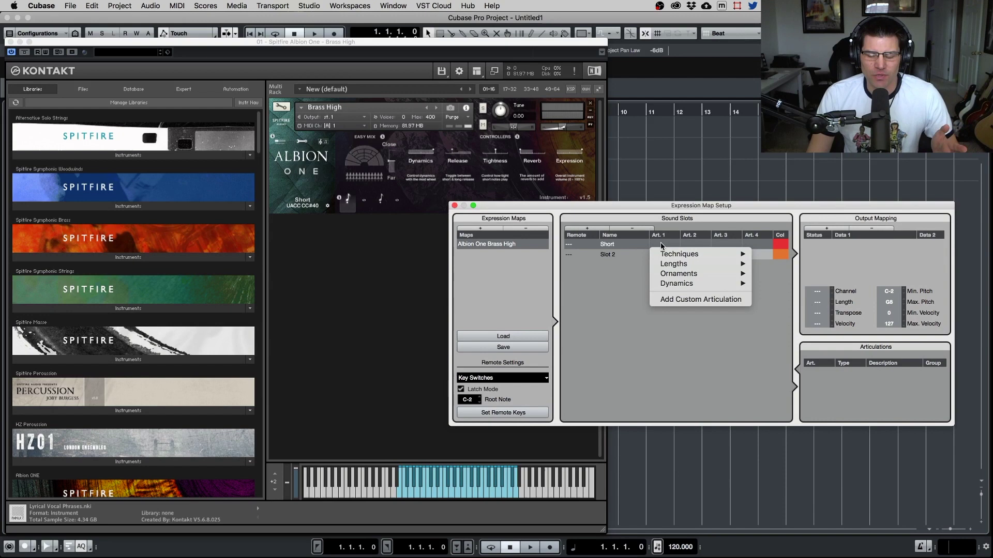
mouse_move(665, 255)
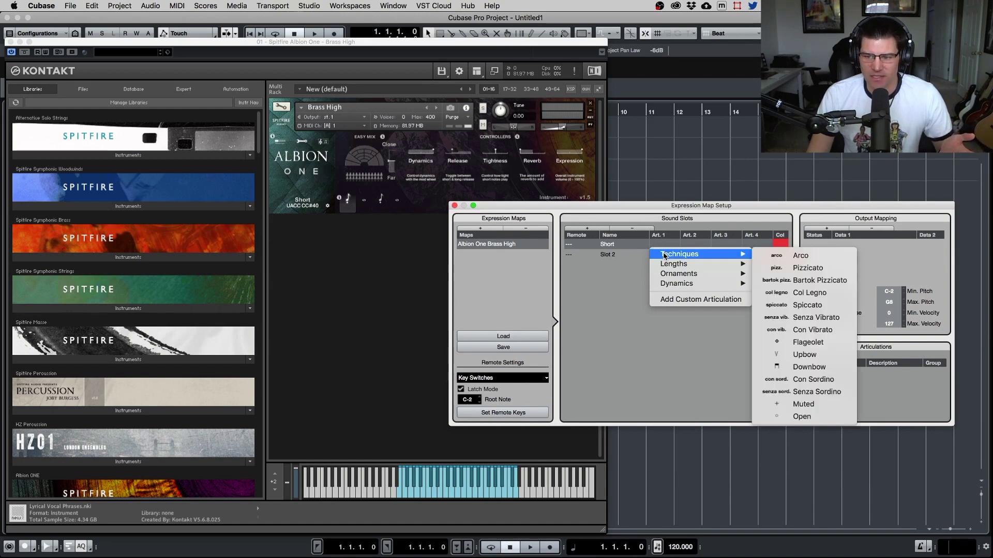
mouse_move(665, 276)
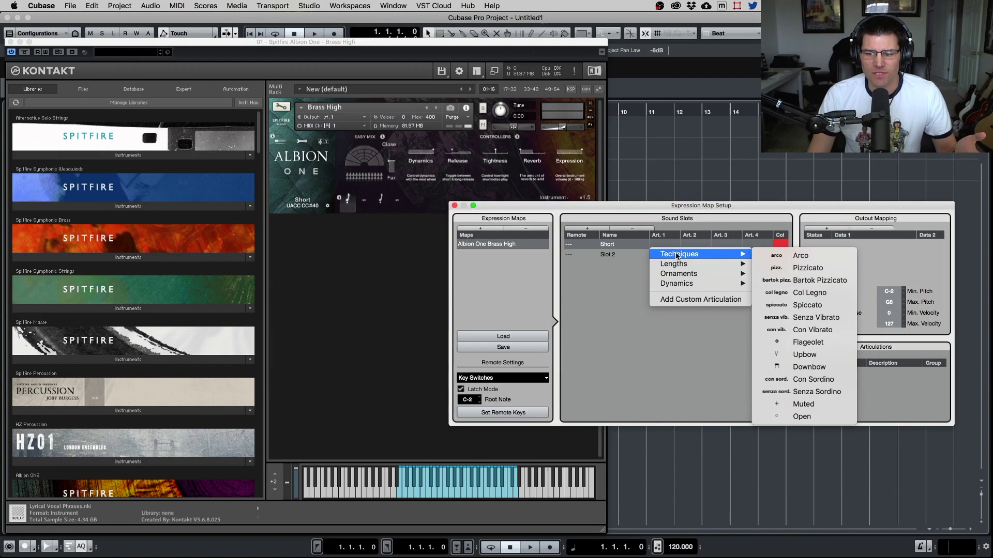
Step: Give the Short slot a custom text articulation 'short' with type Direction
left_click(684, 301)
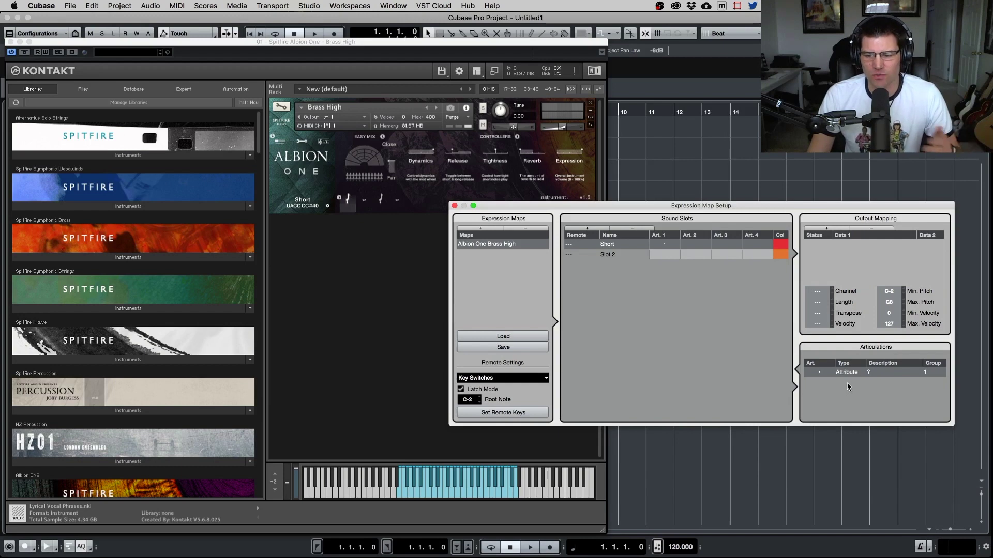
left_click(819, 374)
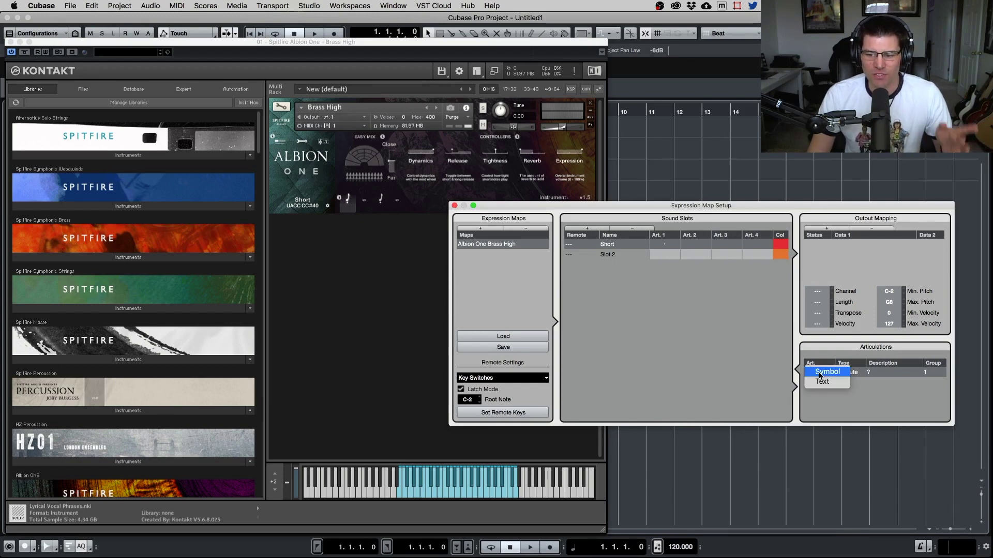
left_click(827, 372)
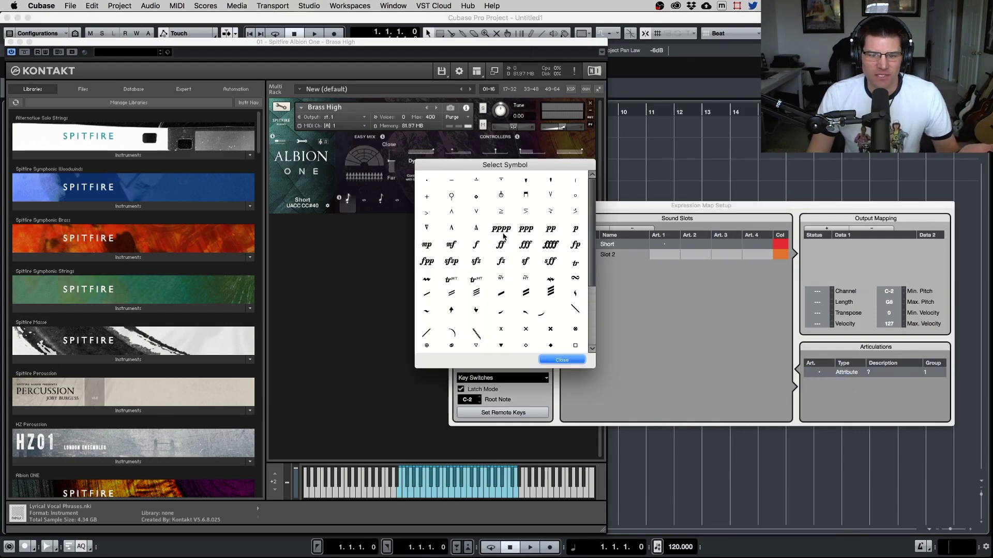
scroll(500, 229, "up", 5)
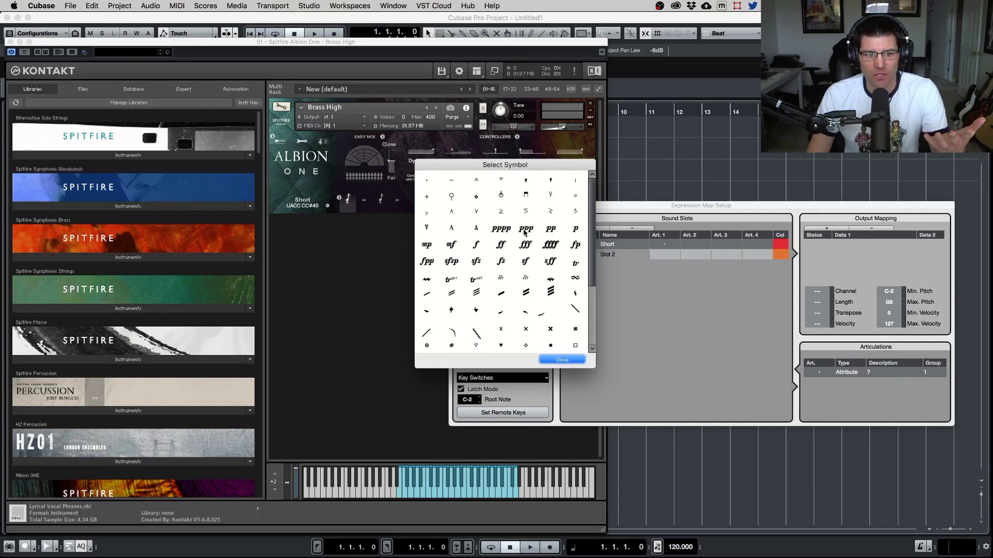
left_click(562, 359)
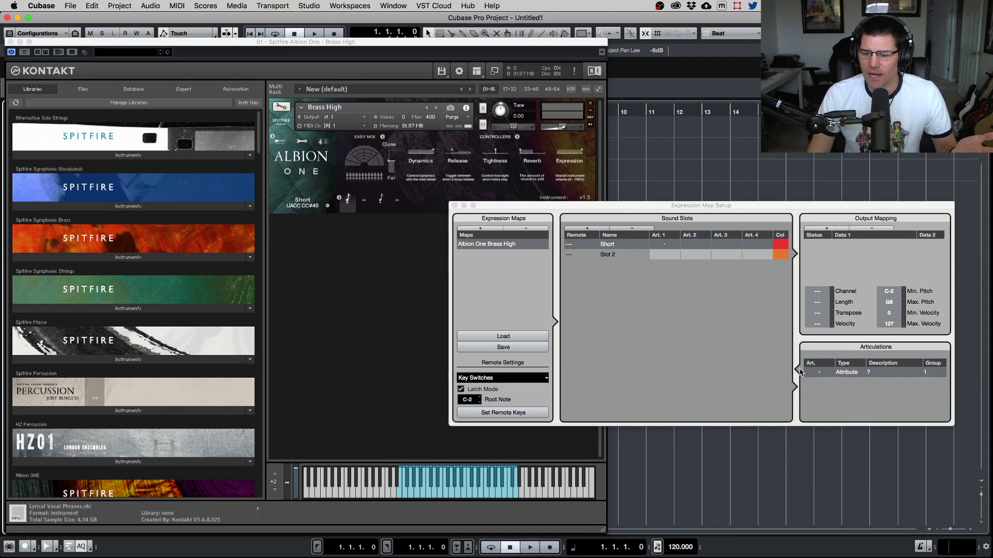
left_click(817, 372)
left_click(822, 383)
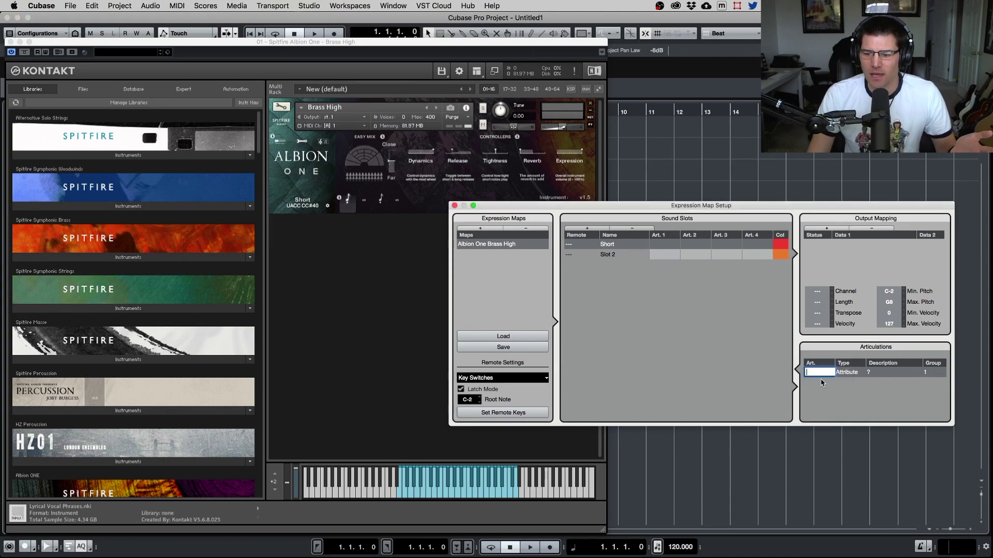
type("short")
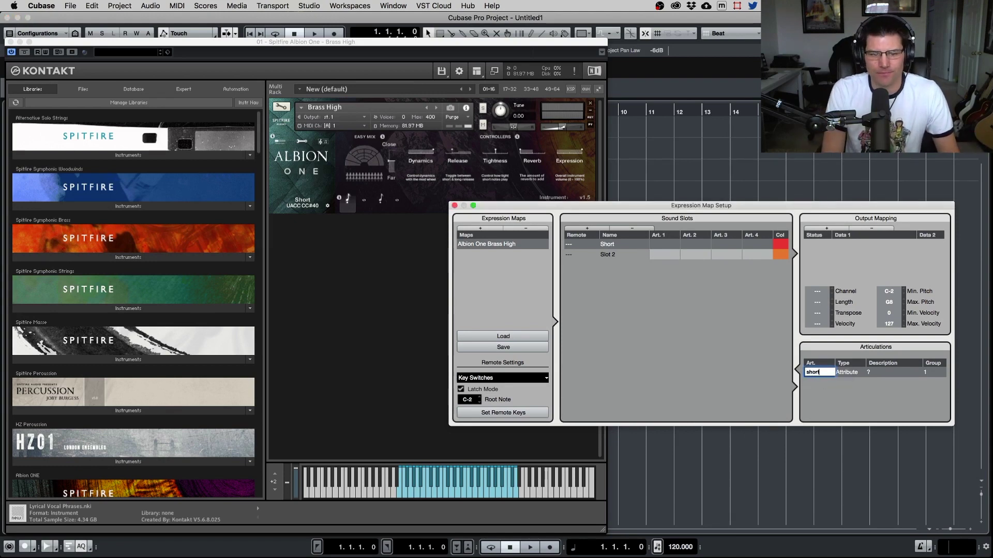
key("Return")
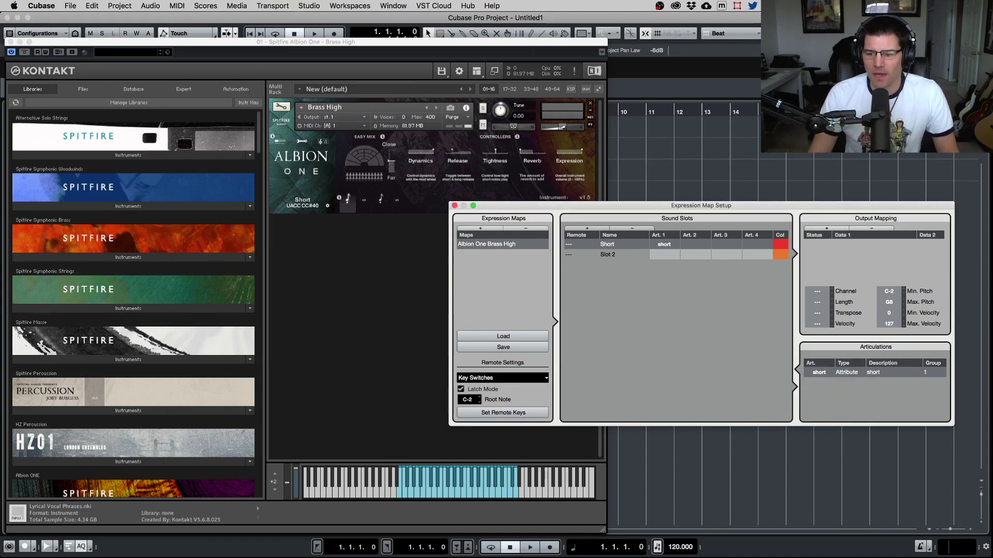
left_click(848, 373)
left_click(853, 383)
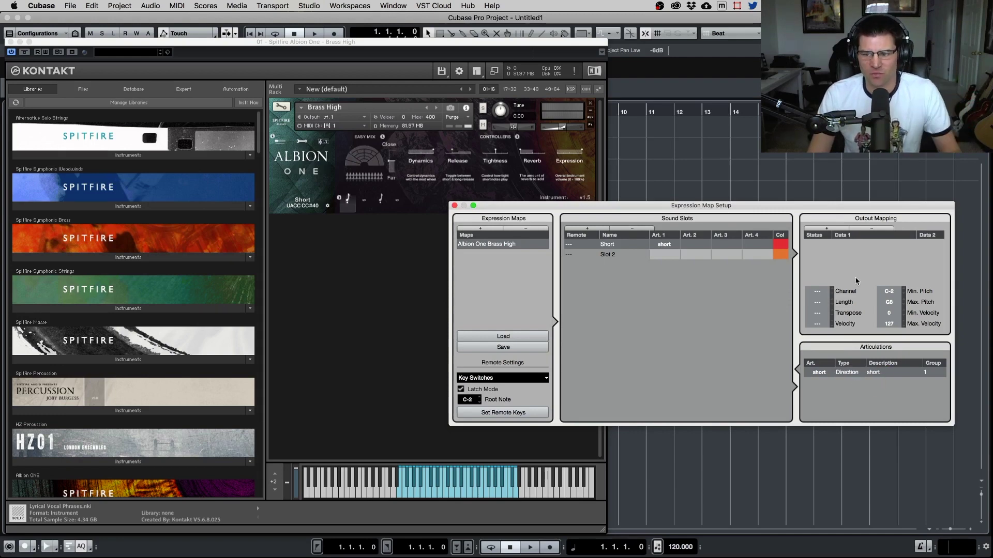
Step: Add a Short slot output mapping sending Controller CC 32 with a Data 2 value of 40
left_click(822, 228)
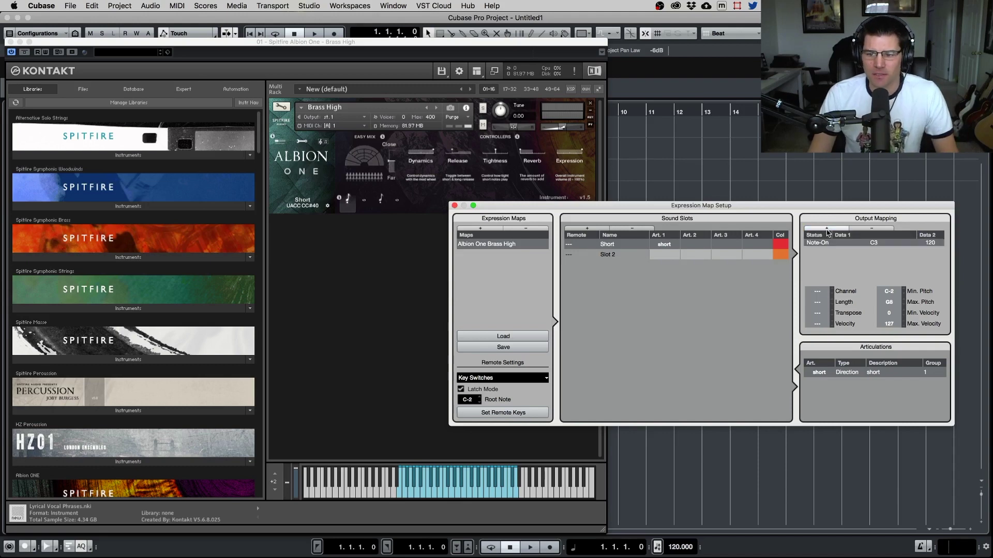
left_click(821, 245)
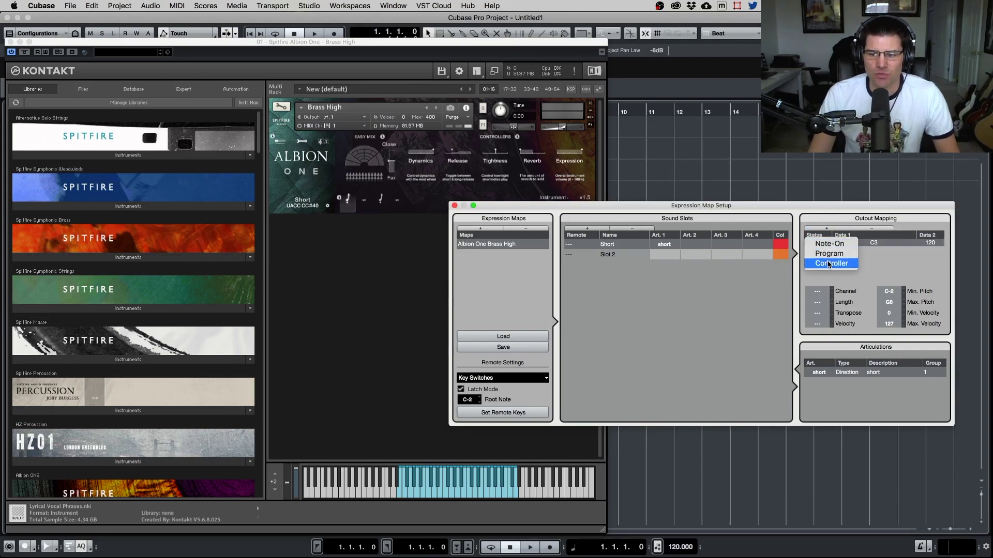
left_click(831, 263)
left_click(868, 242)
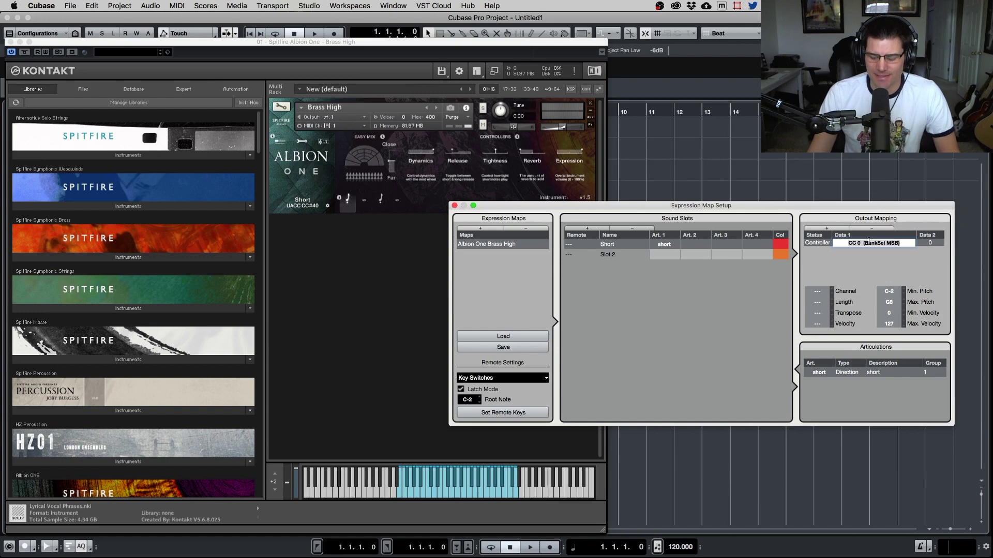
key("BackSpace")
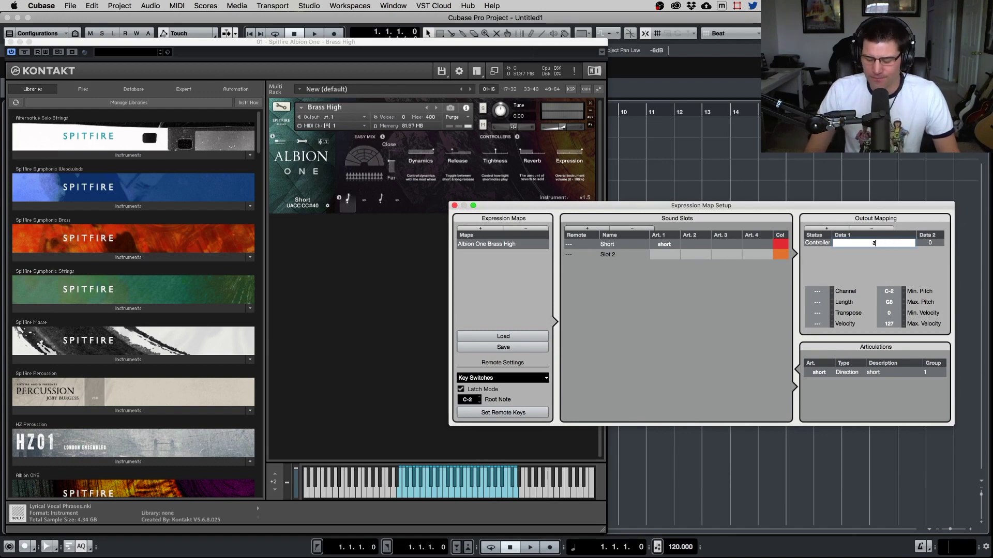
type("32")
key("Return")
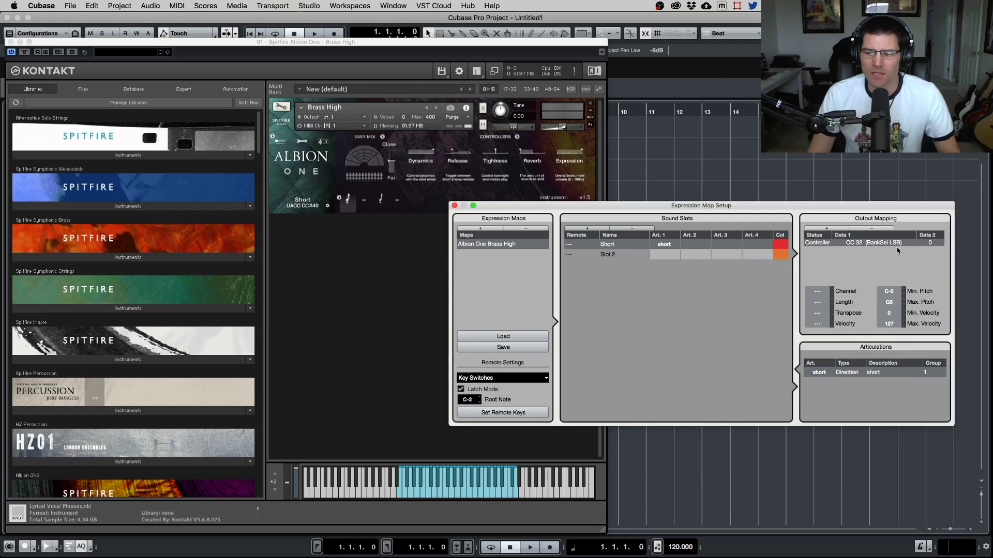
double_click(928, 244)
type("4")
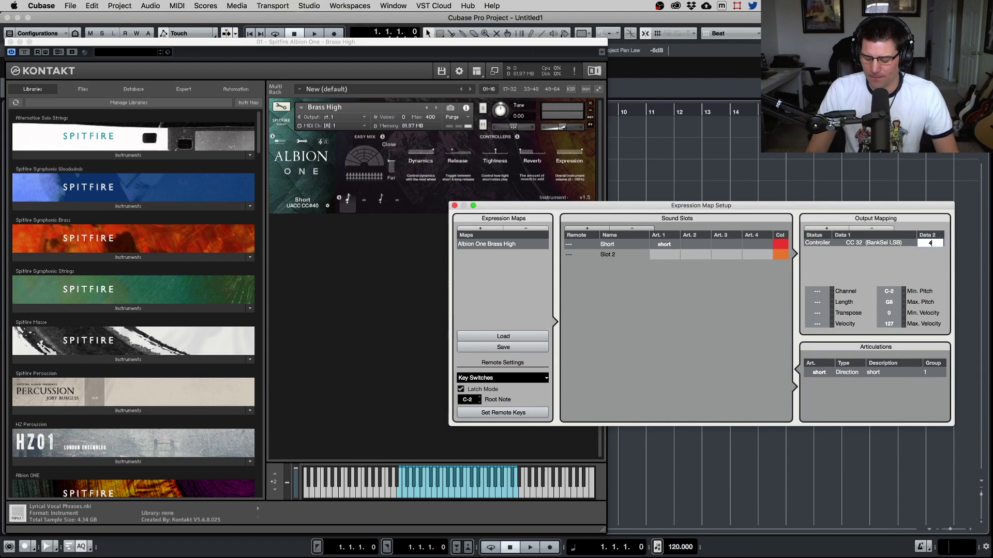
type("0")
key("Return")
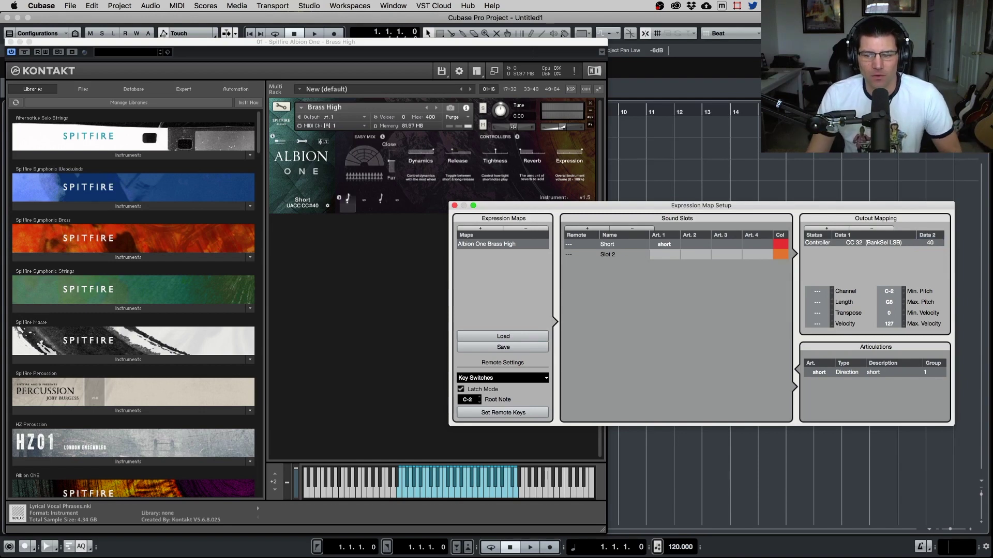
Step: Check the Long articulation's value in Kontakt and rename the second sound slot to Long
left_click(364, 205)
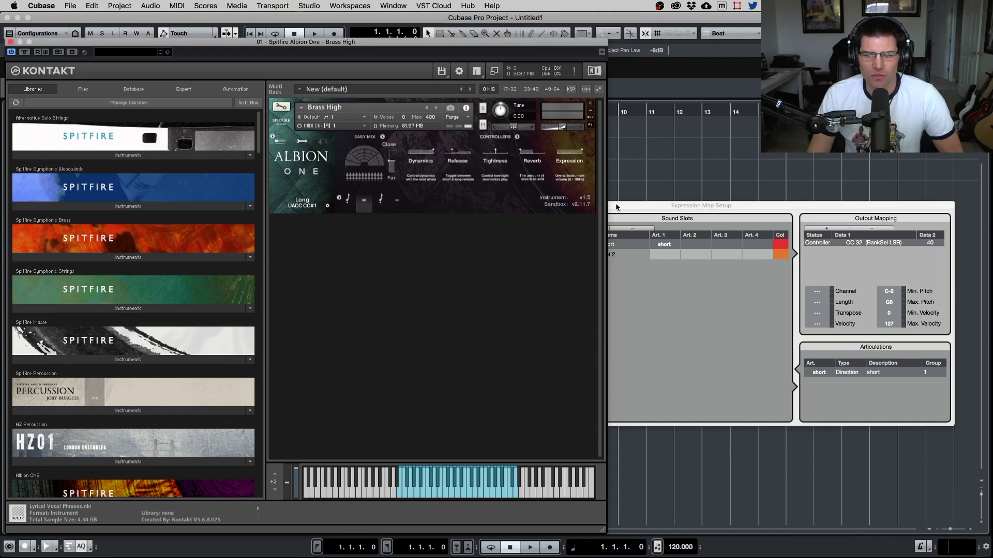
left_click(616, 211)
left_click(614, 254)
double_click(614, 254)
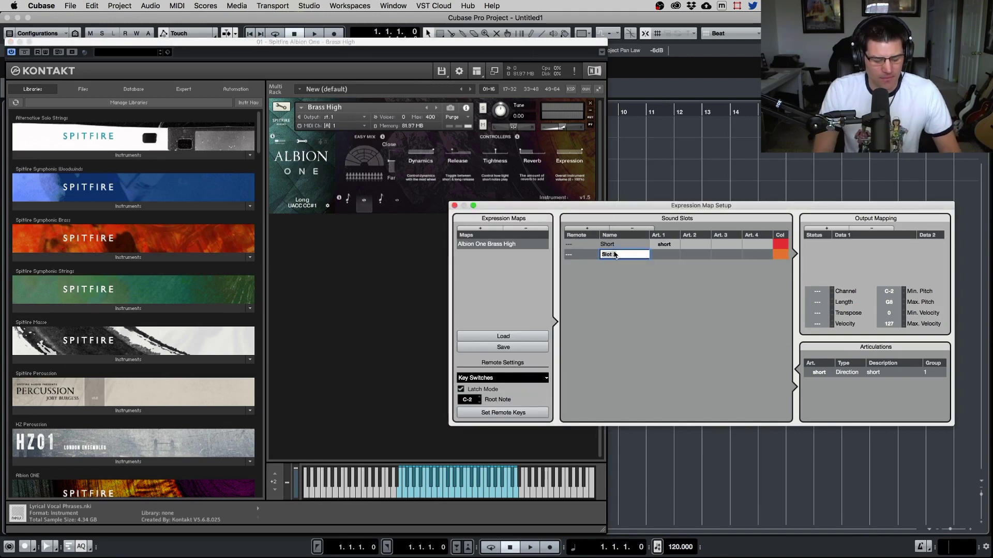
type("Long")
key("Return")
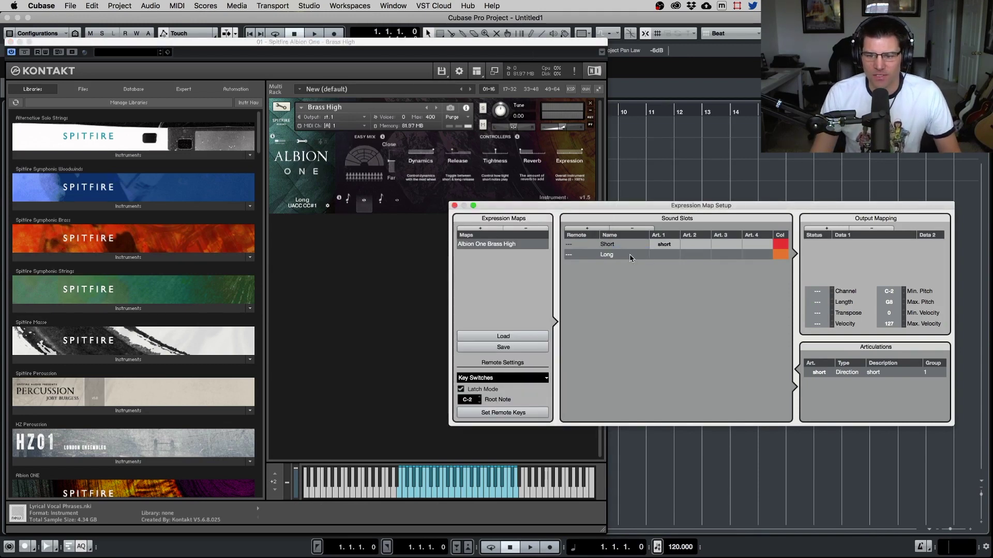
Step: Give the Long slot a custom text articulation 'long' with type Direction
left_click(656, 256)
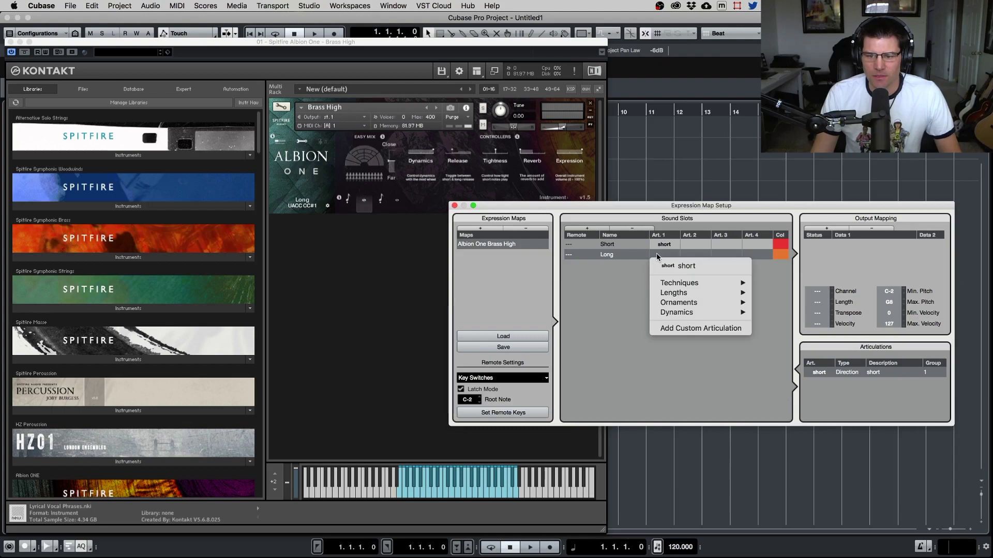
left_click(691, 328)
left_click(814, 383)
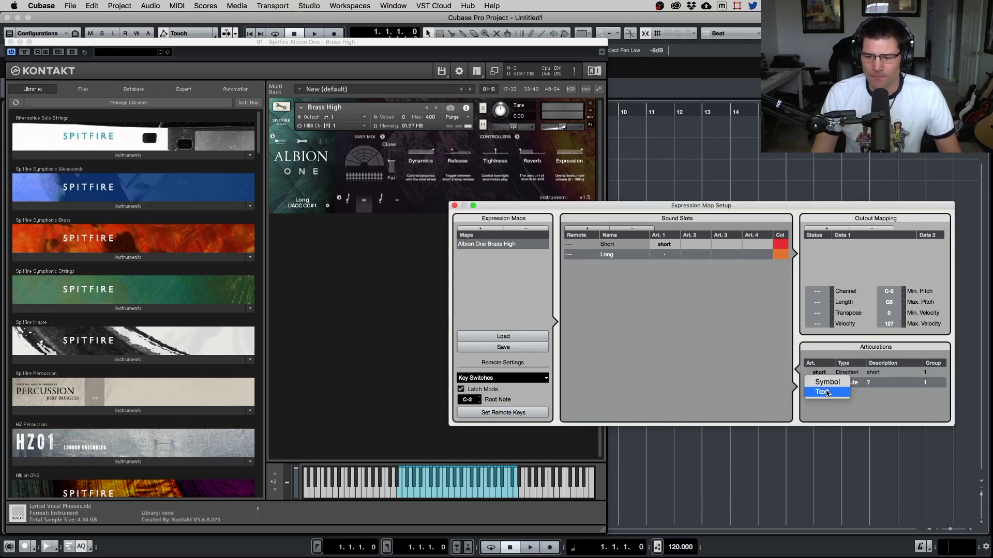
left_click(827, 394)
type("long")
key("Return")
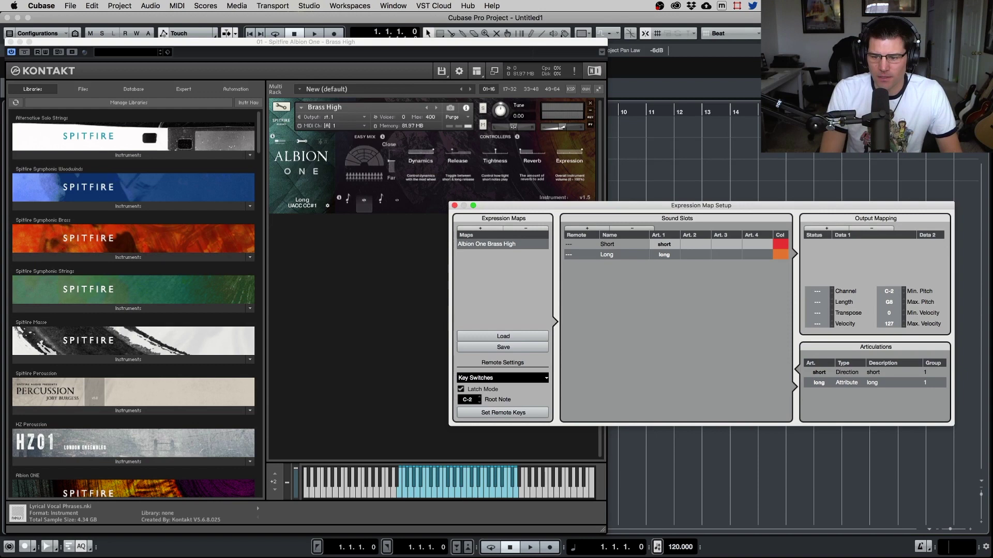
left_click(847, 383)
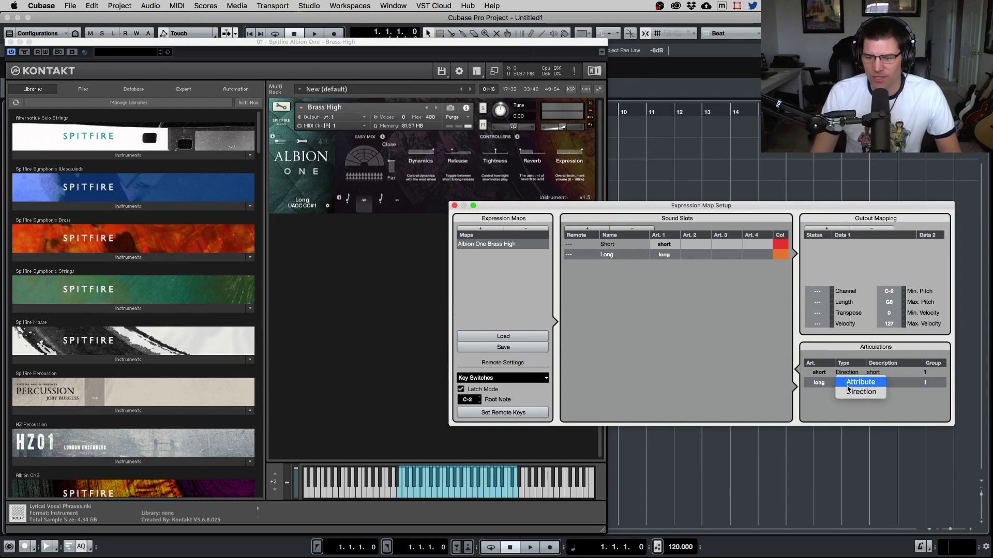
left_click(849, 389)
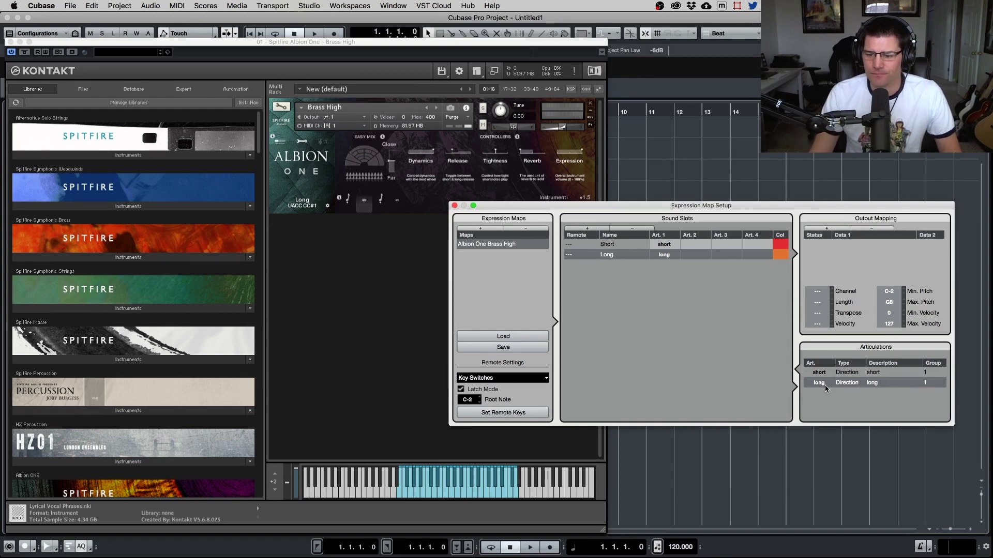
Step: Map the Long slot's output to Controller CC 32 with value 1
left_click(836, 229)
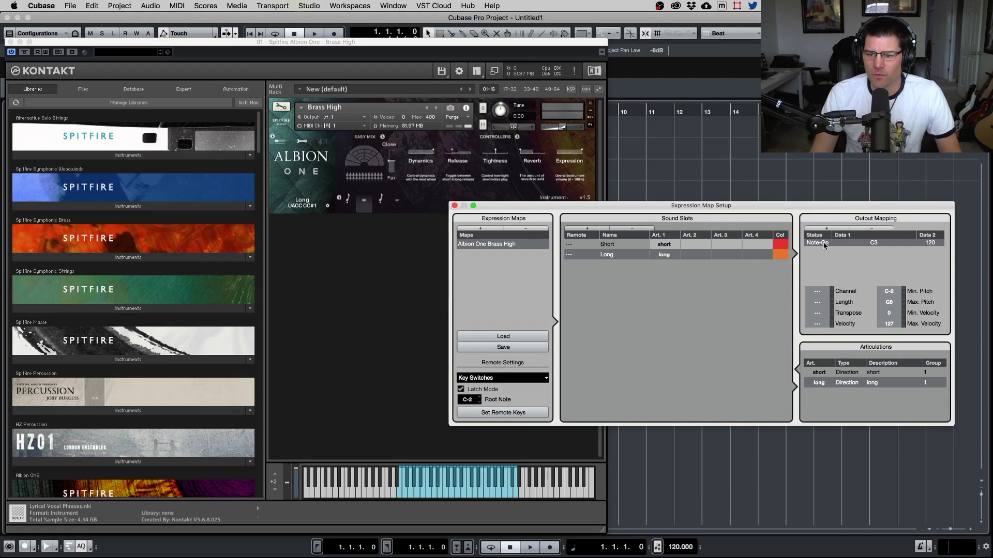
left_click(824, 243)
left_click(829, 264)
left_click(873, 243)
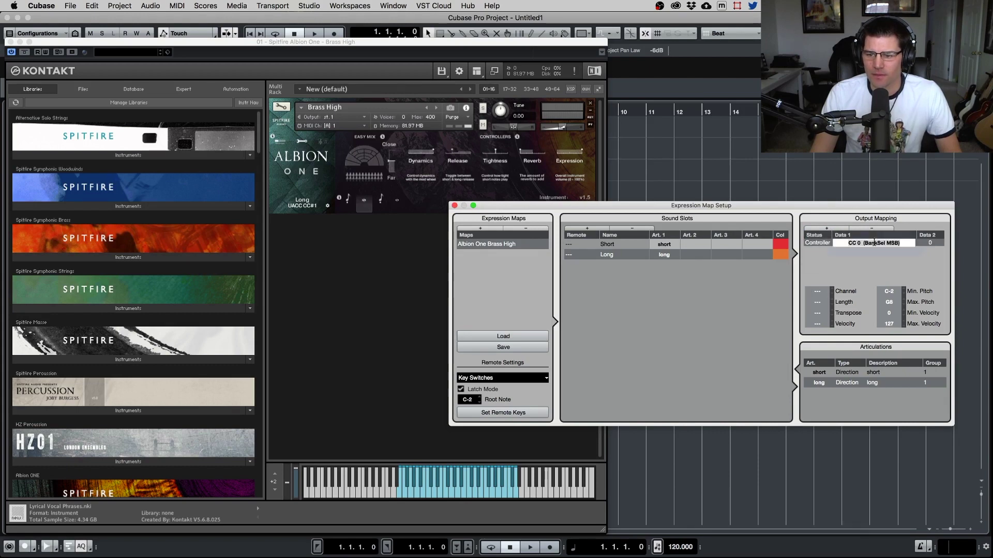
type("32")
key("Return")
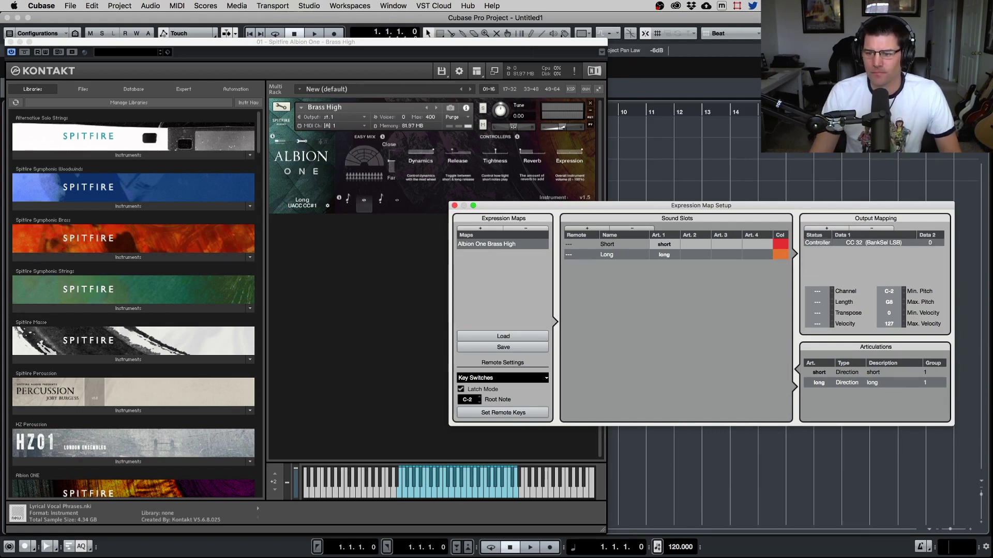
left_click(930, 243)
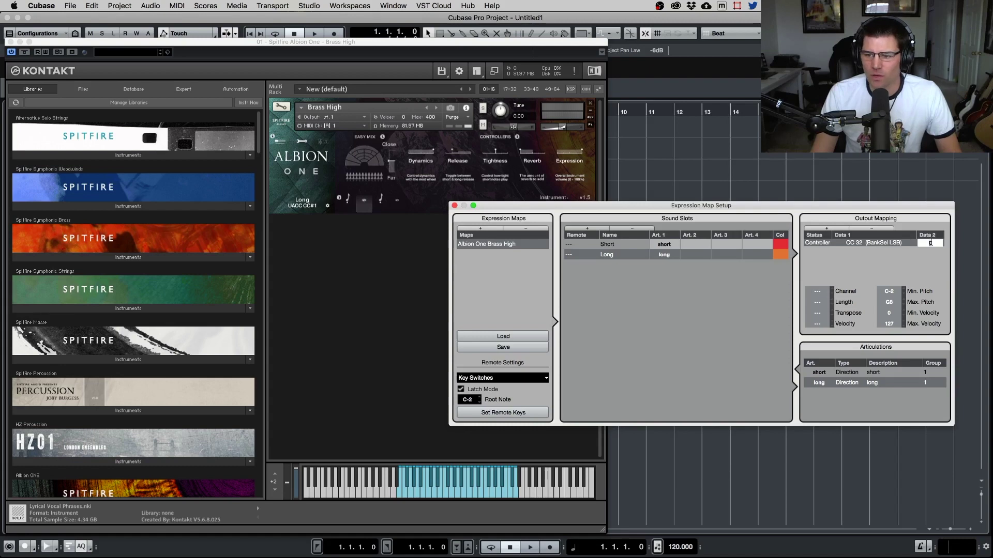
type("1")
key("Return")
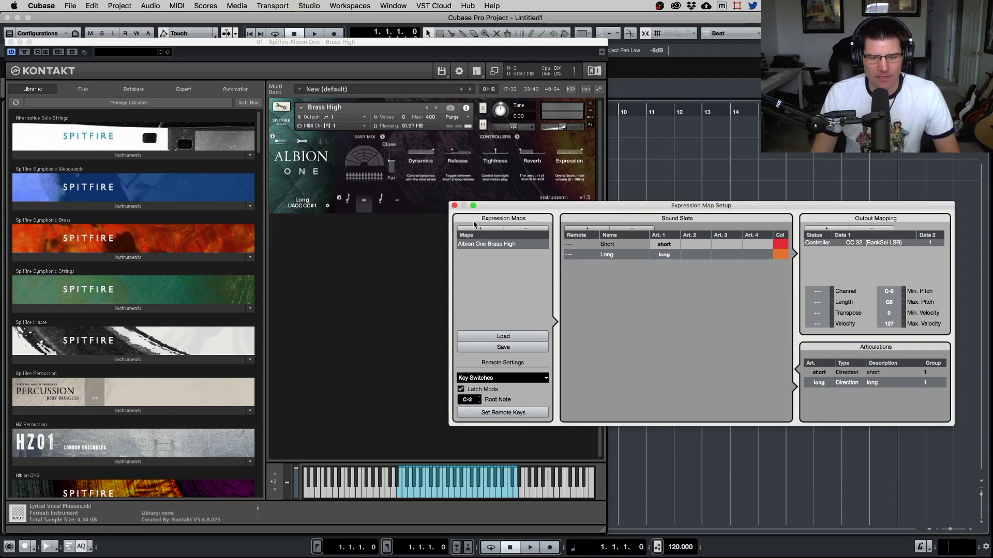
Step: Close both windows, record a Brass High MIDI part, and select the Albion One Brass High map
left_click(455, 206)
key("super+w")
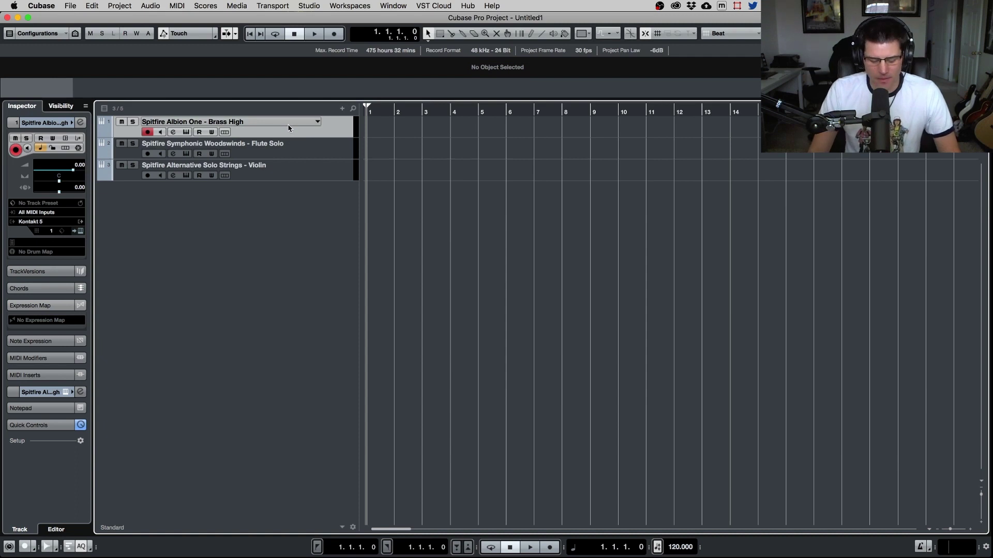
key("h")
key("h")
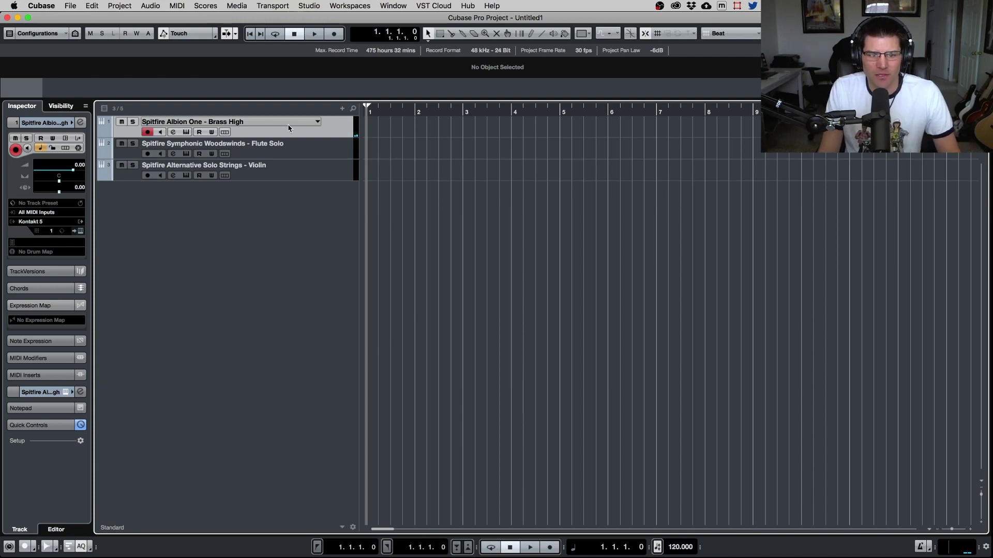
key("KP_Multiply")
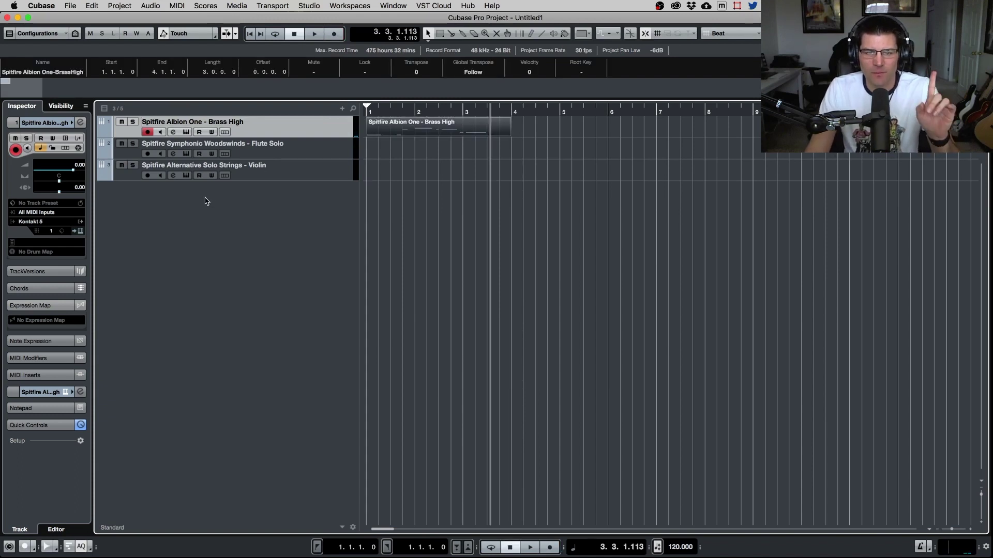
left_click(71, 320)
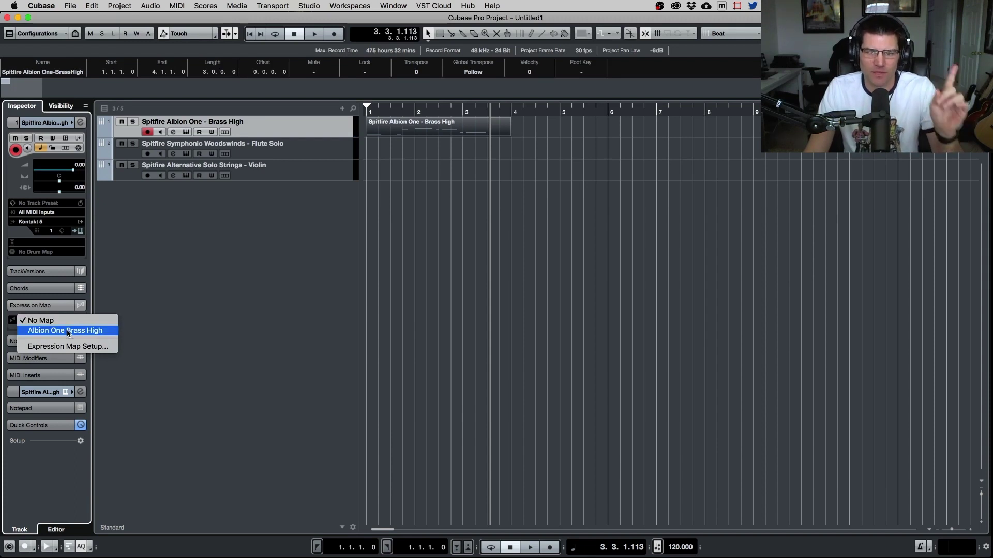
left_click(69, 333)
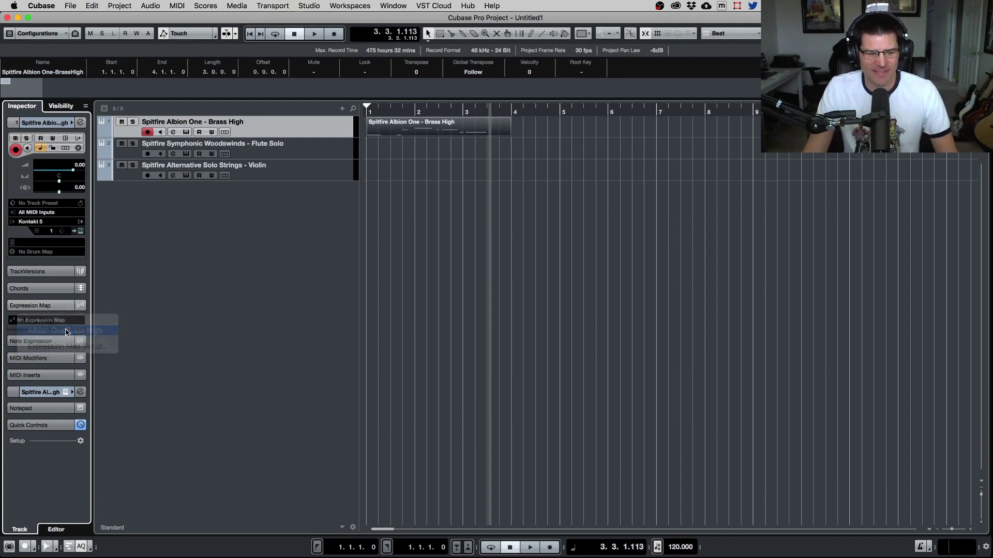
Step: In the Articulations/Dynamics lane, draw long from the start with short at 1.3.3, 2.2.4 and 2.4.4
double_click(418, 135)
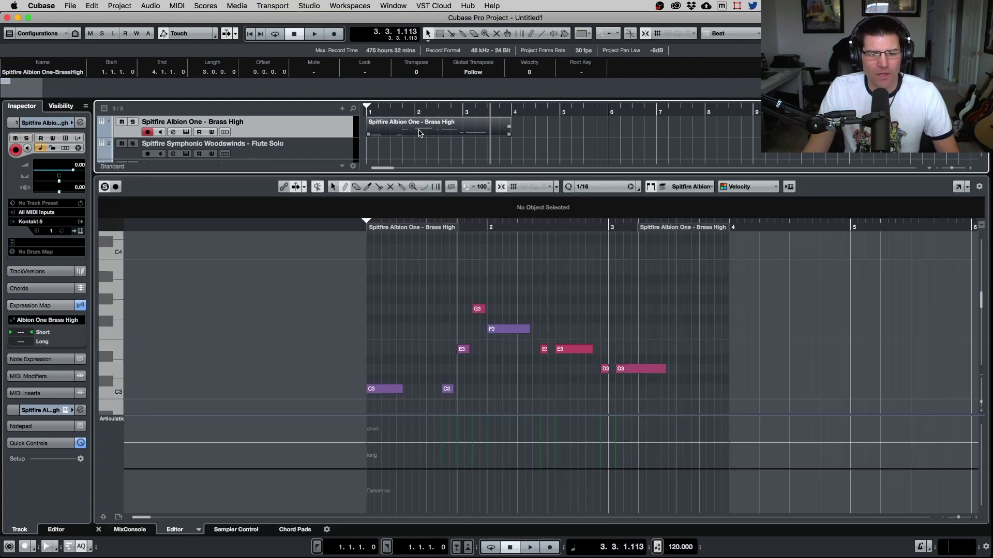
left_click(122, 421)
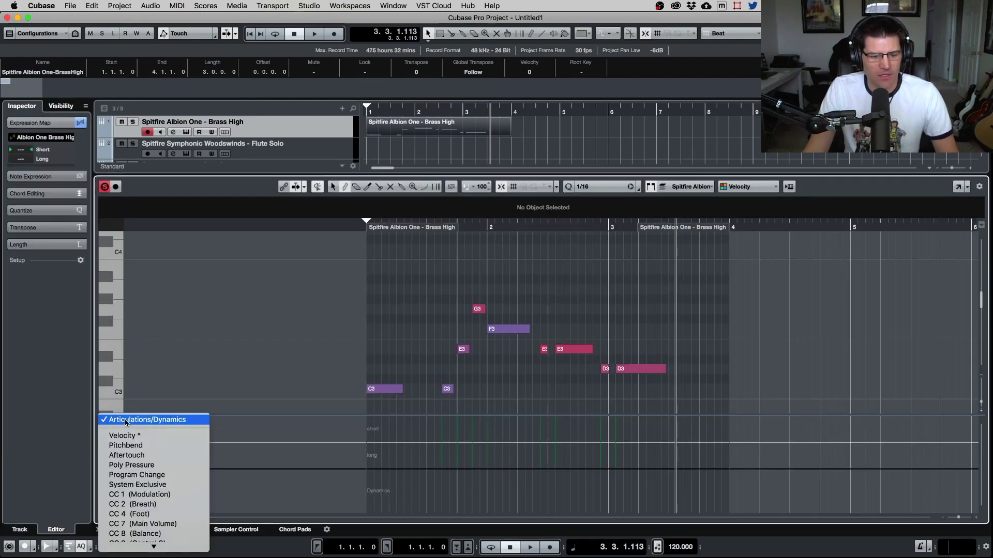
left_click(132, 421)
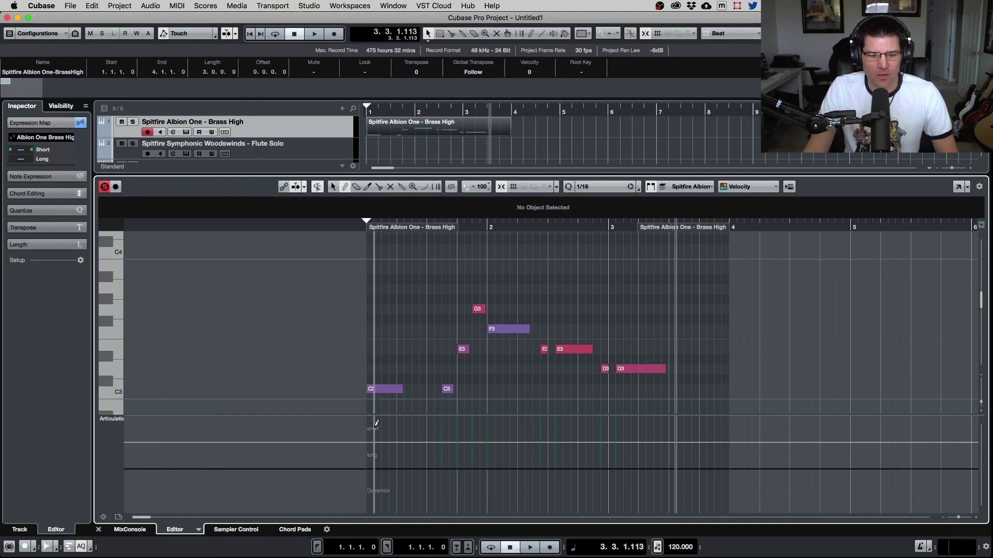
left_click(372, 454)
left_click(447, 421)
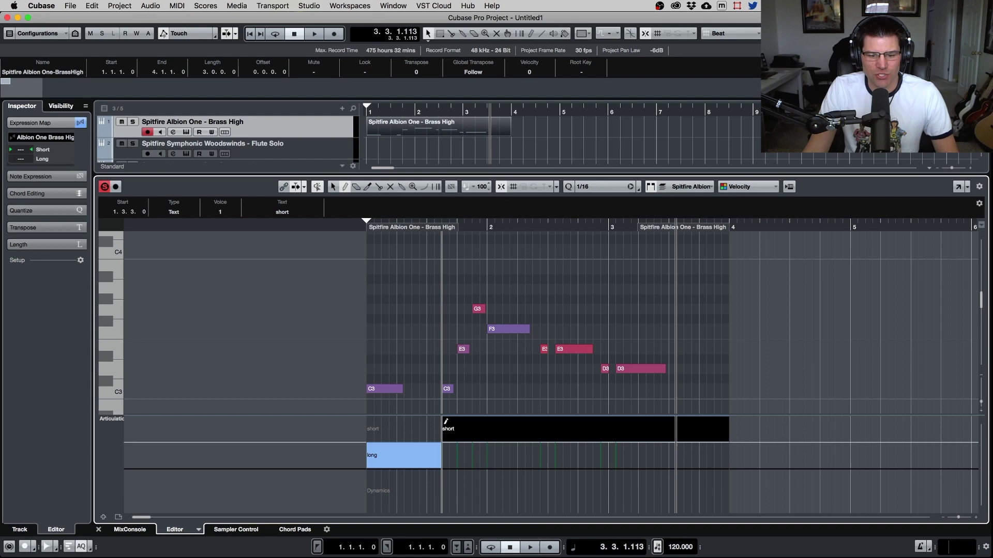
left_click(489, 448)
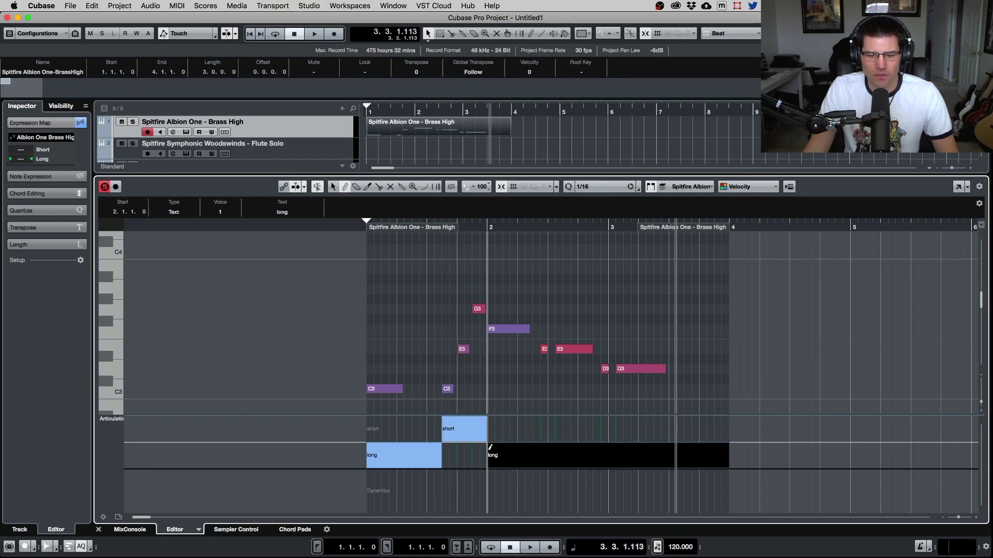
left_click(541, 436)
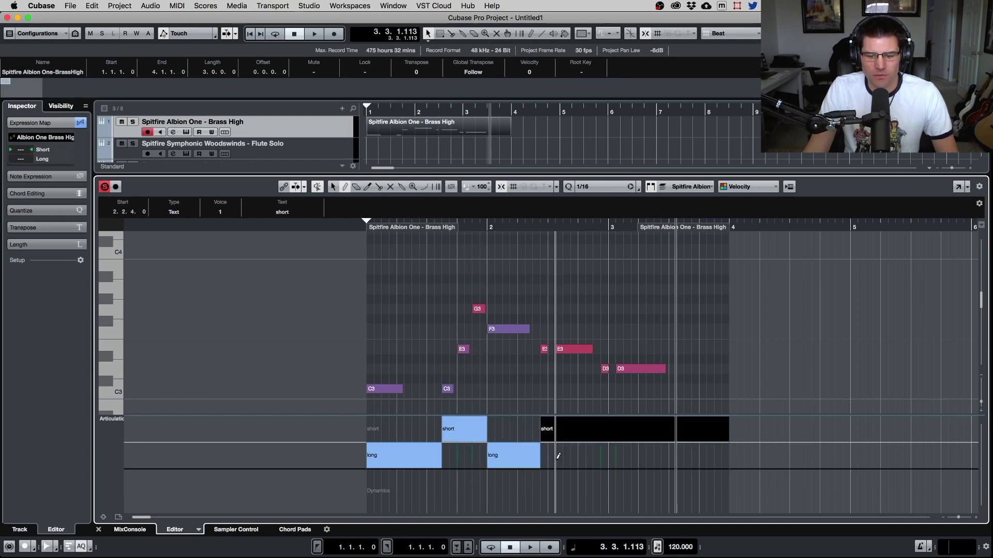
left_click(556, 455)
left_click(601, 430)
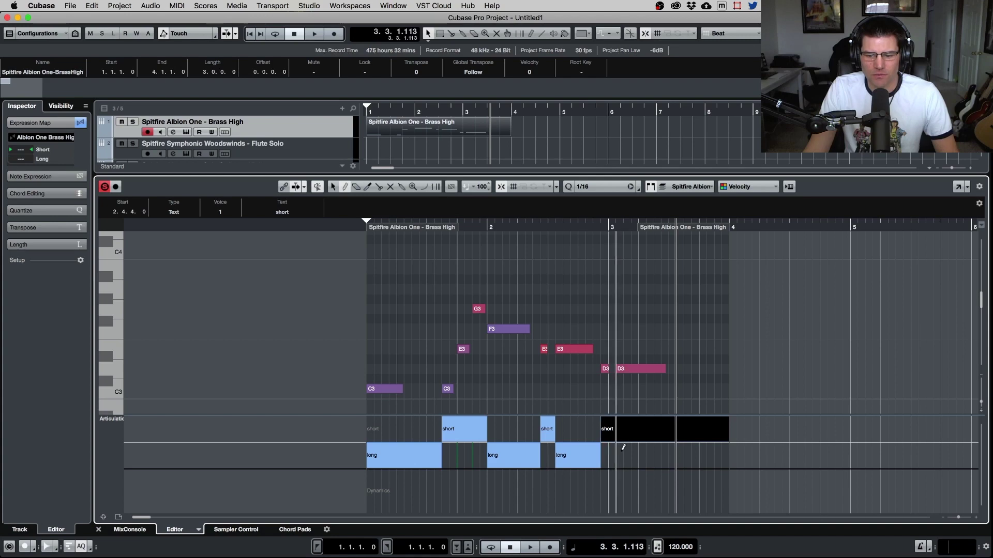
left_click(619, 453)
Step: Play the part back from the project start, then close the Key Editor
key("space")
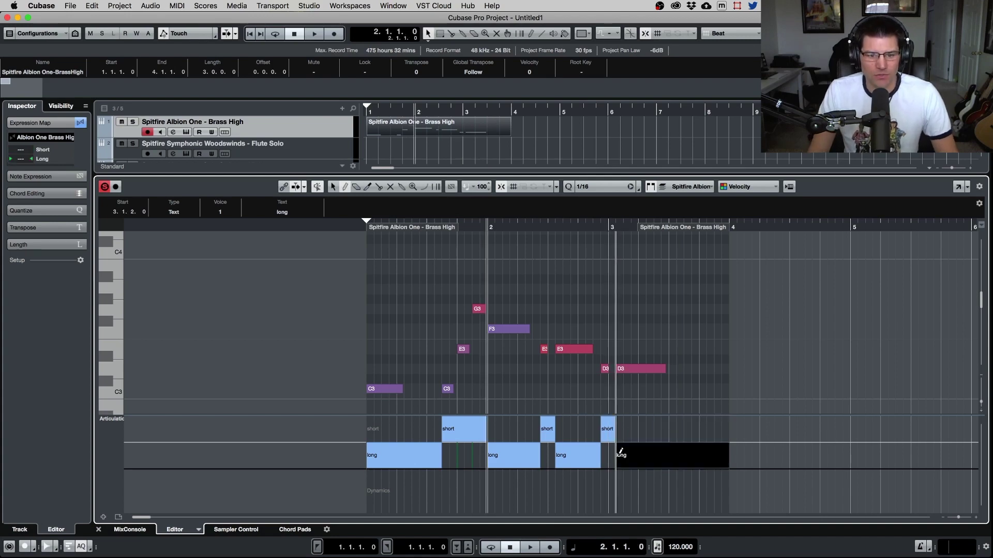
key("Home")
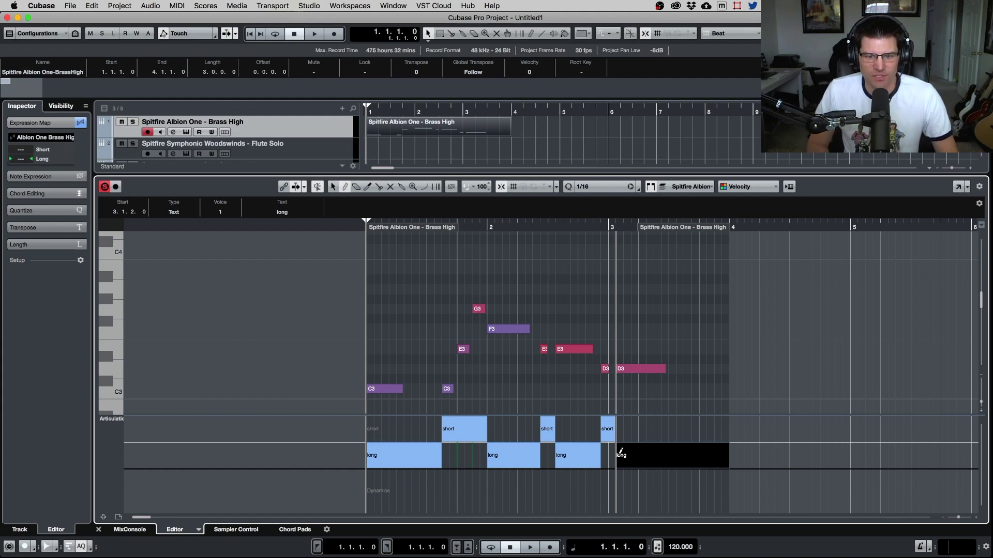
key("space")
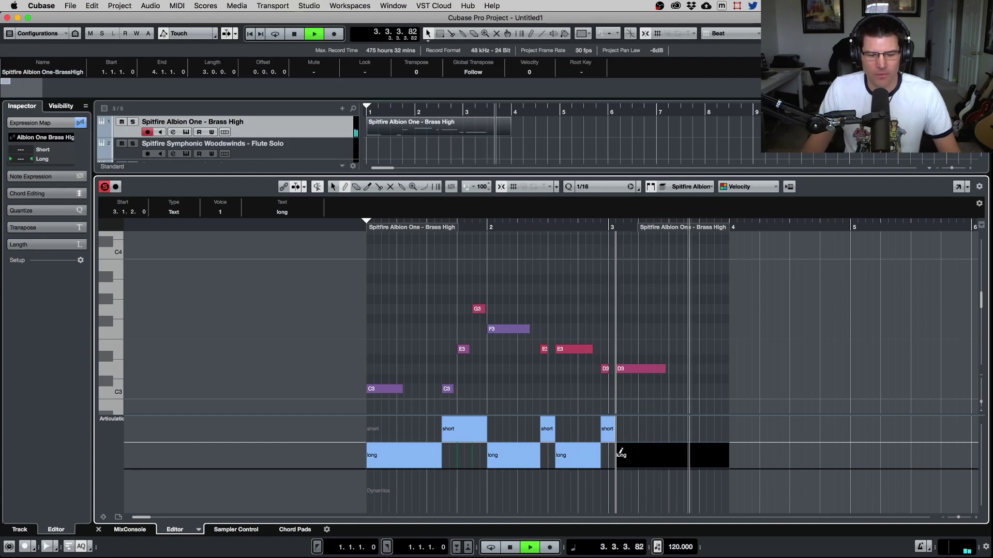
key("space")
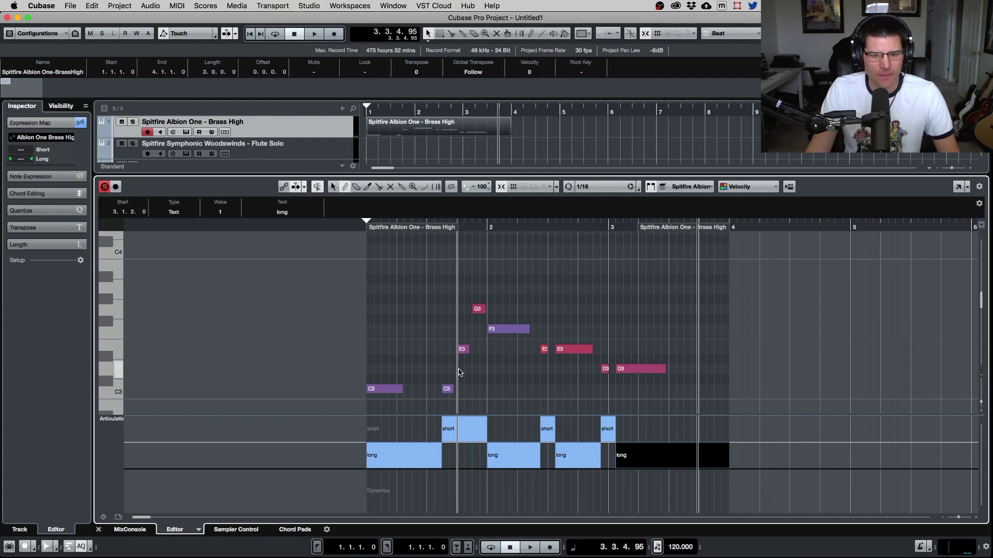
key("super+e")
left_click_drag(407, 127, 416, 127)
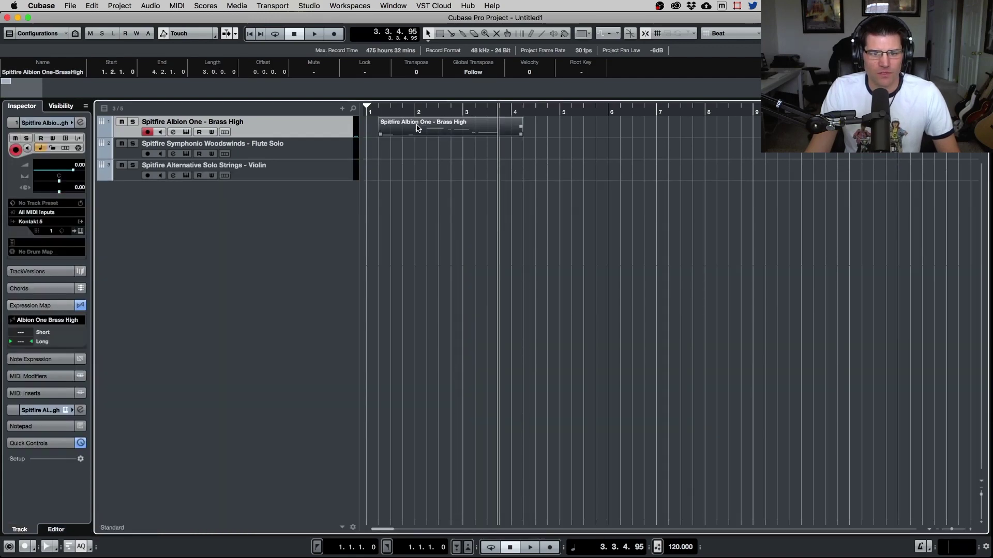
key("super+e")
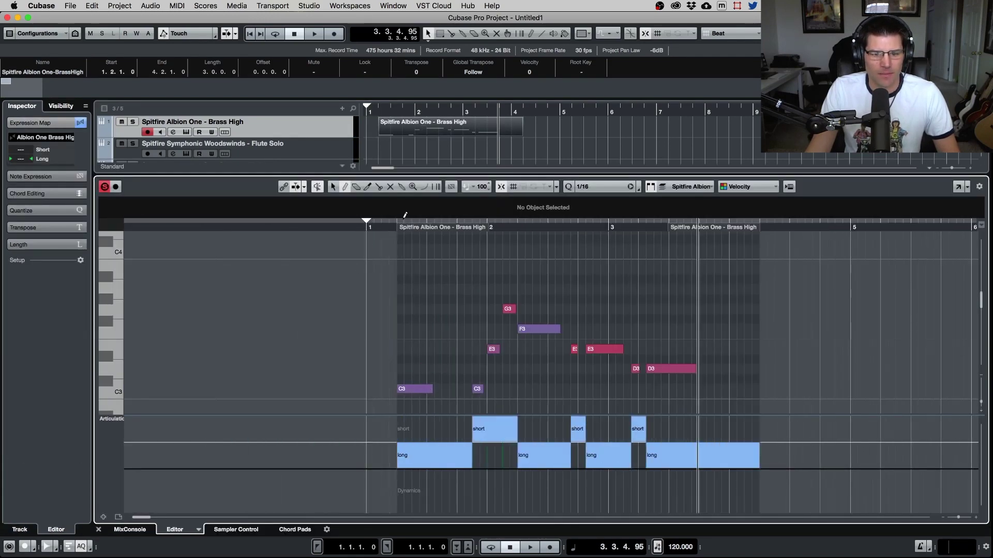
left_click(368, 227)
key("space")
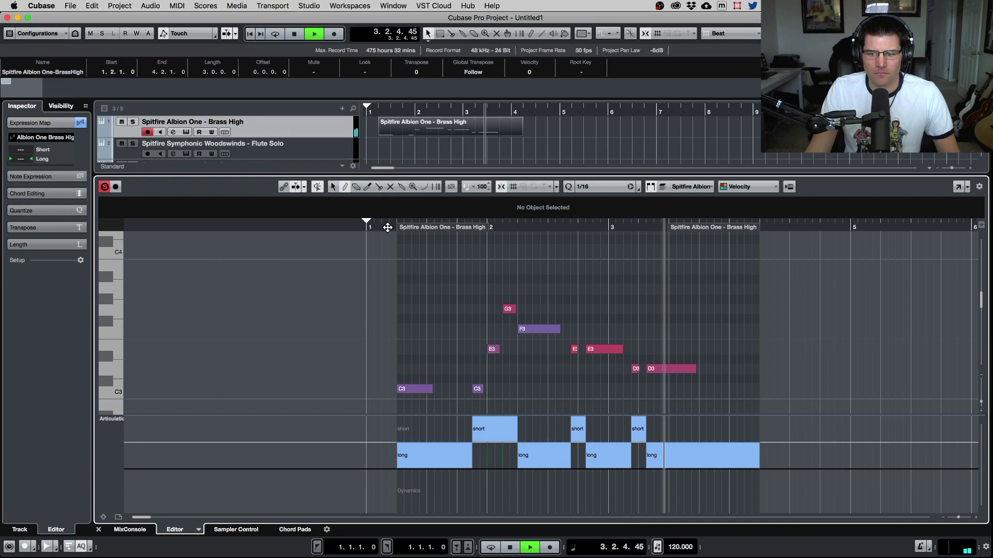
key("space")
key("Return")
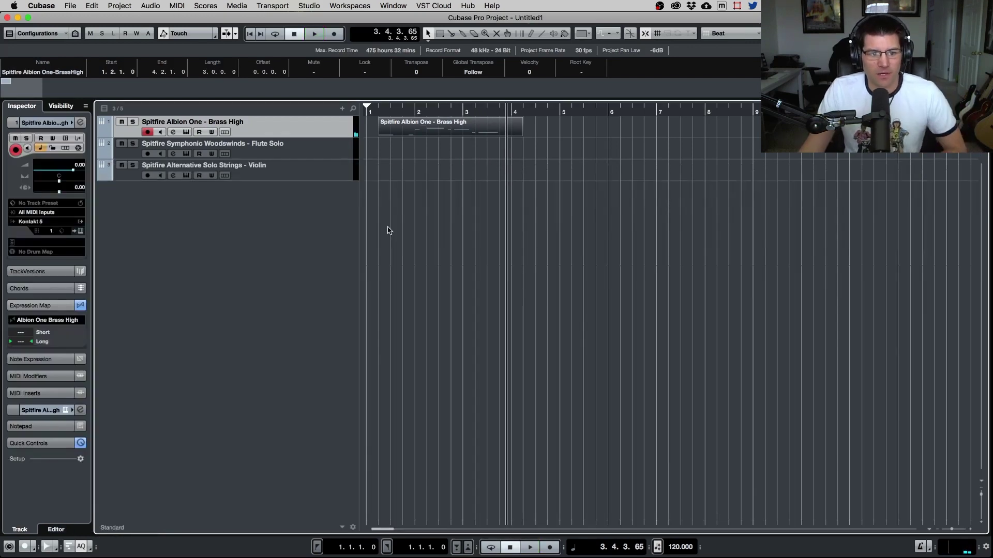
Step: Select the Flute Solo track and mute the Brass High track
left_click(295, 142)
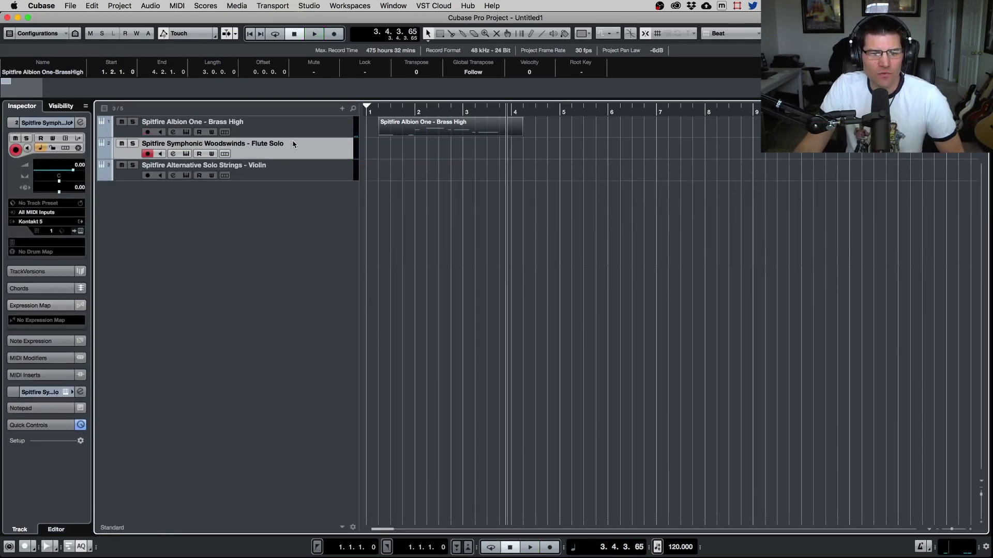
left_click(122, 121)
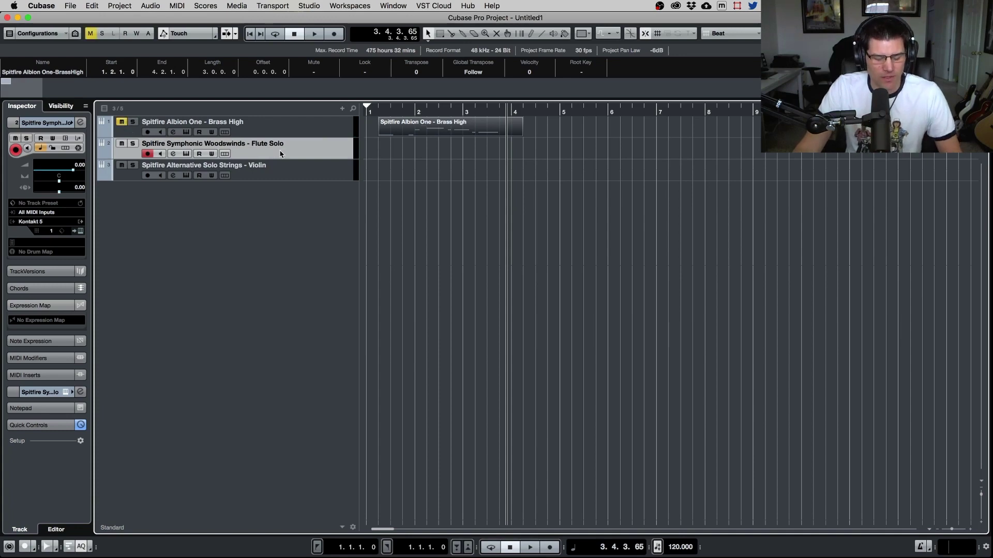
key("ctrl+e")
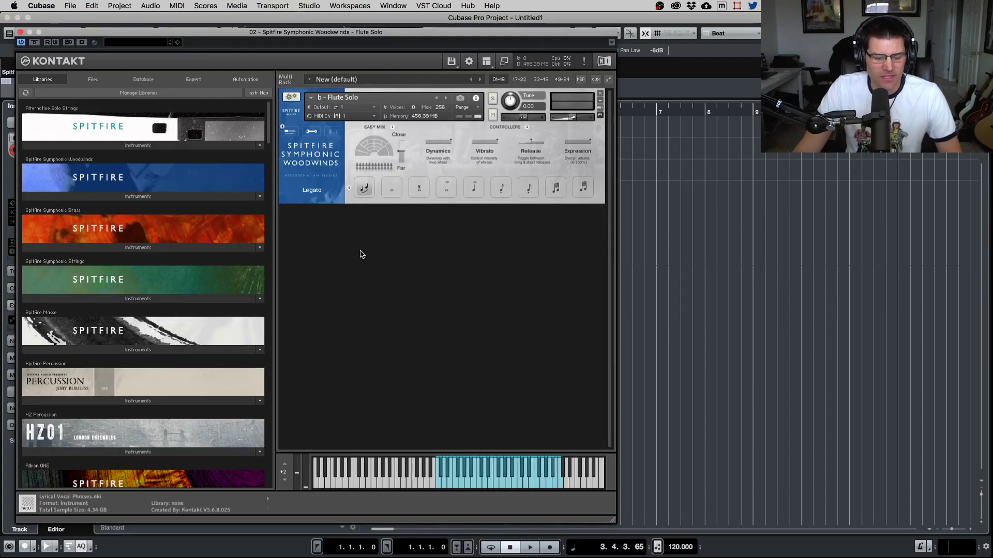
key("ctrl+e")
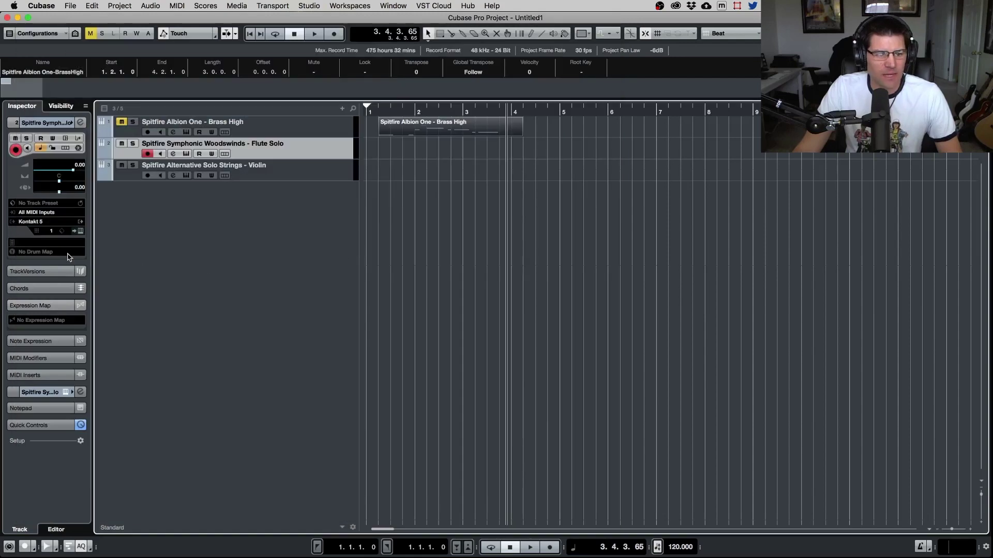
Step: Create an expression map named 'SSS Woodwinds Flute Solo' and add a second sound slot
left_click(61, 321)
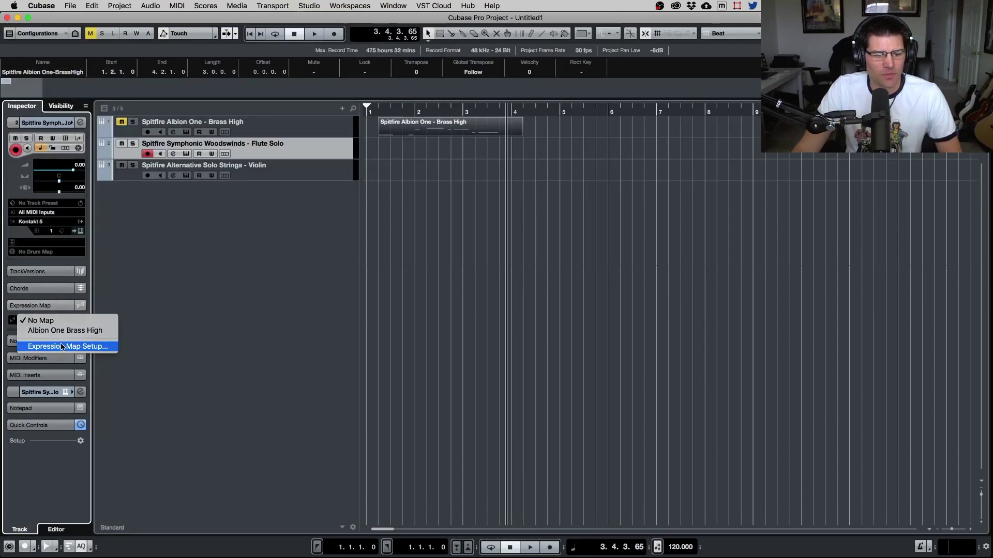
left_click(61, 346)
left_click(482, 232)
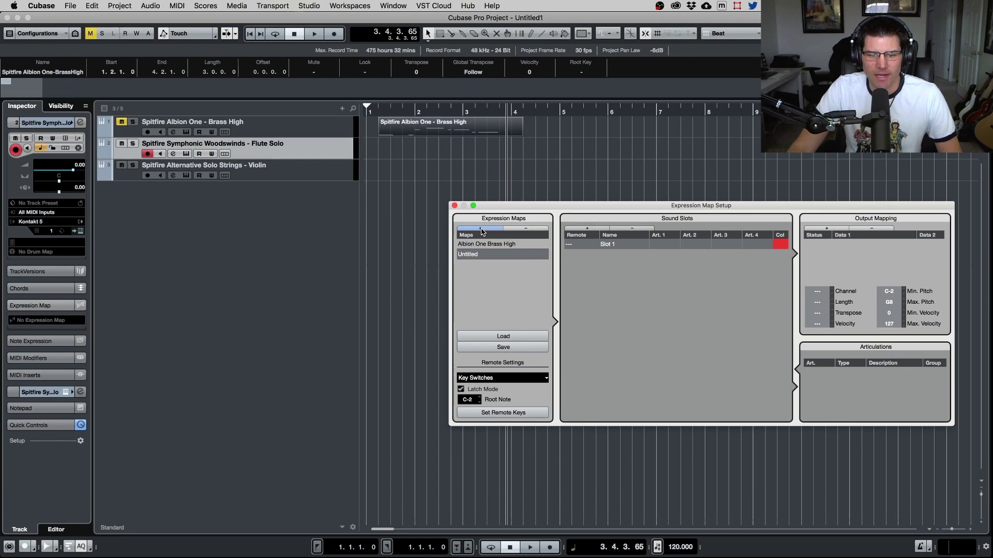
double_click(476, 255)
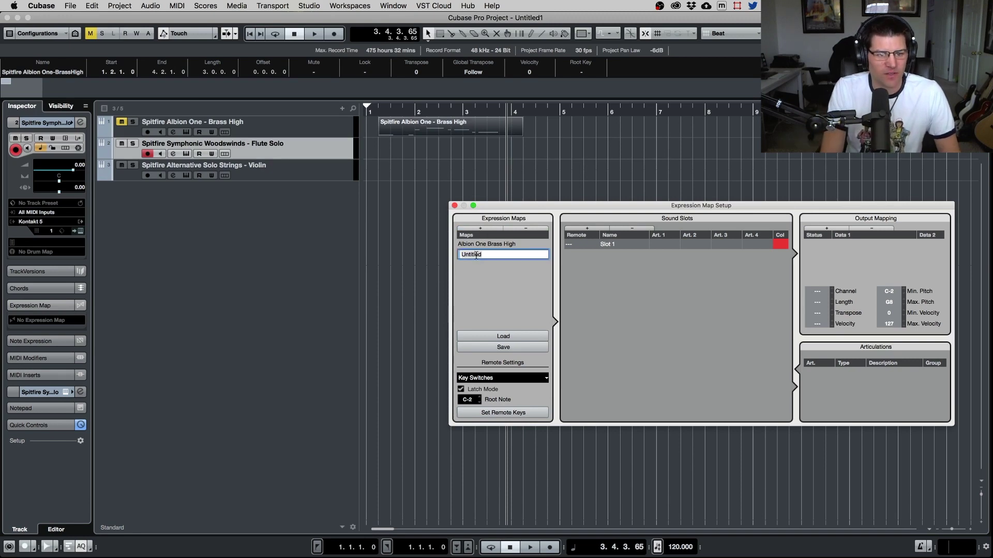
type("SSS W")
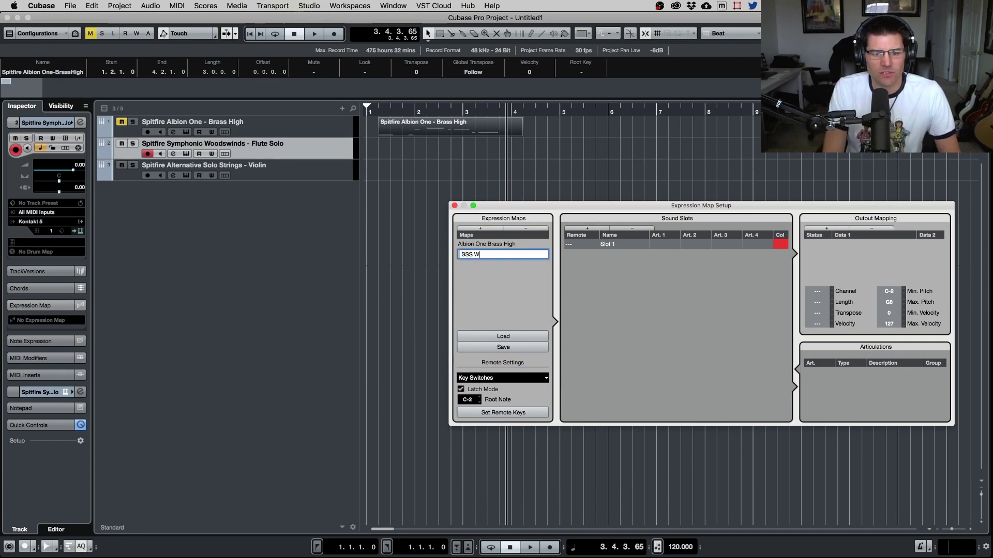
type("oodwinds ")
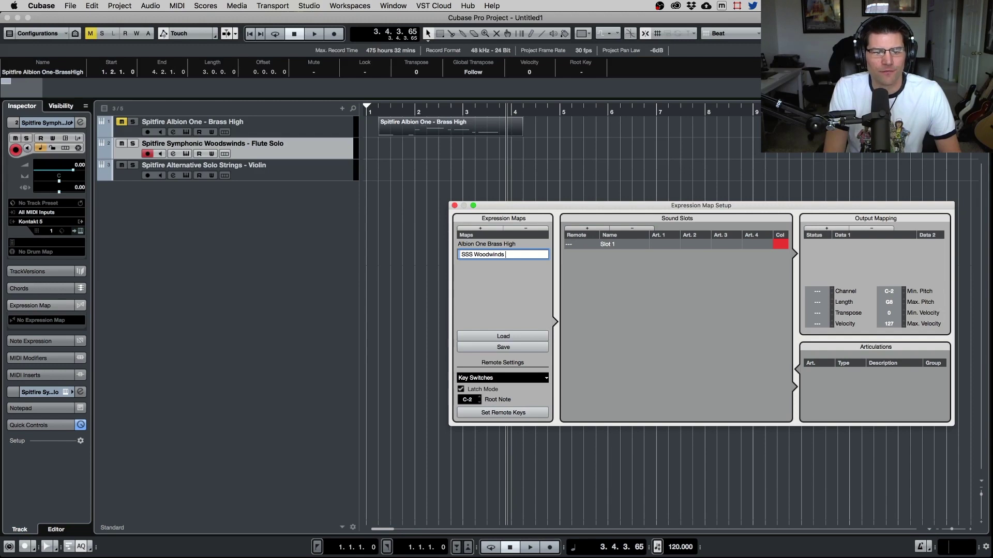
type("Flute Solo")
key("Return")
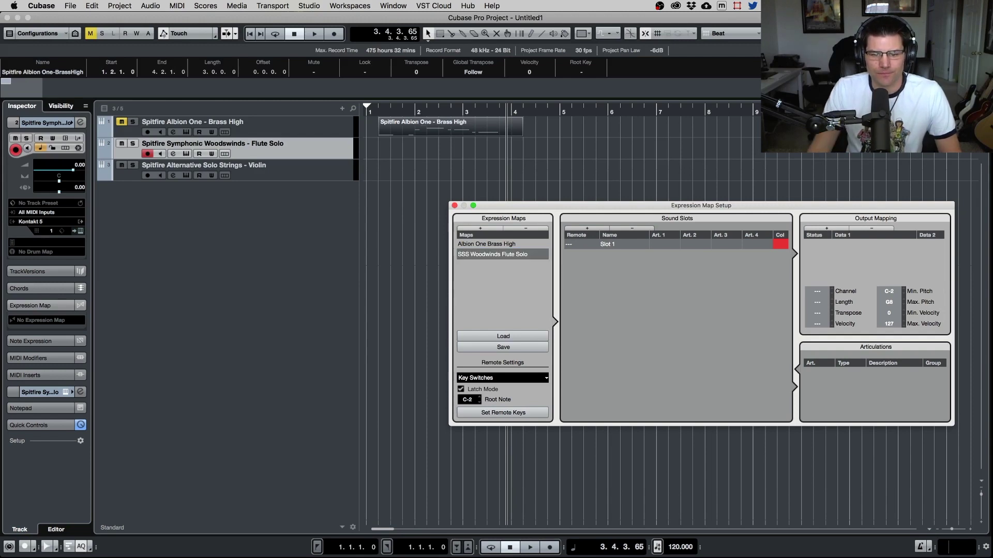
left_click(588, 229)
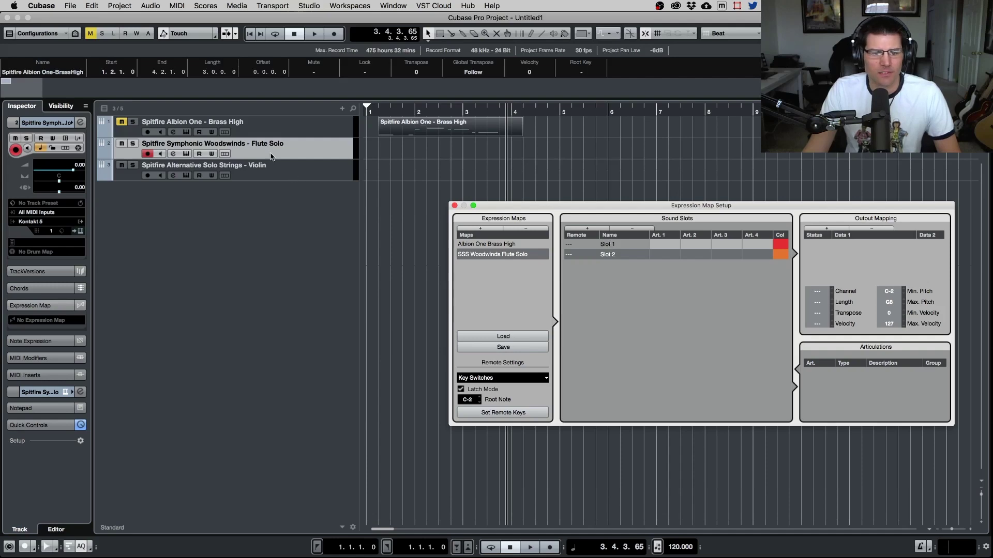
Step: Lock the flute's Kontakt articulations to UACC and select the Legato articulation
key("e")
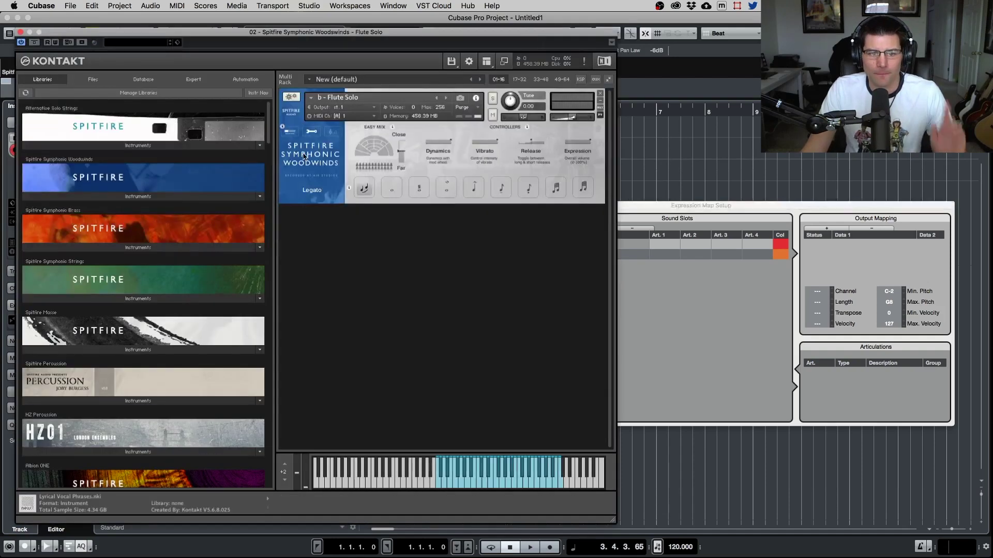
left_click(311, 133)
left_click(332, 198)
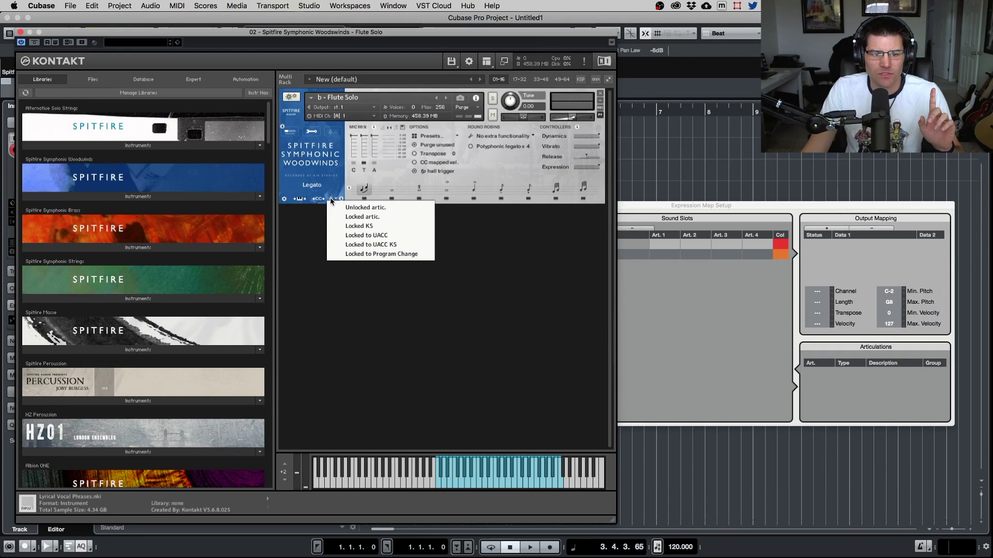
left_click(344, 235)
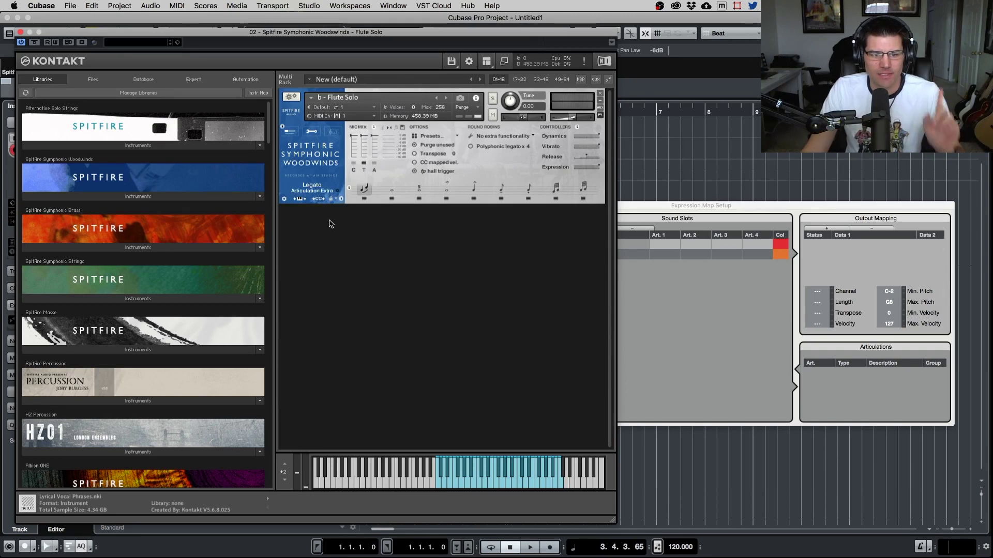
left_click(292, 131)
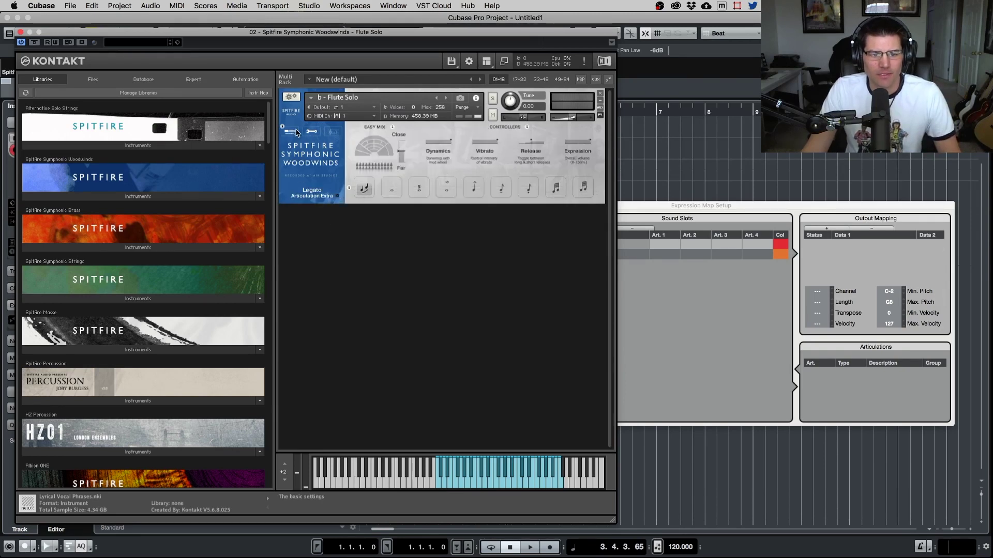
left_click(364, 188)
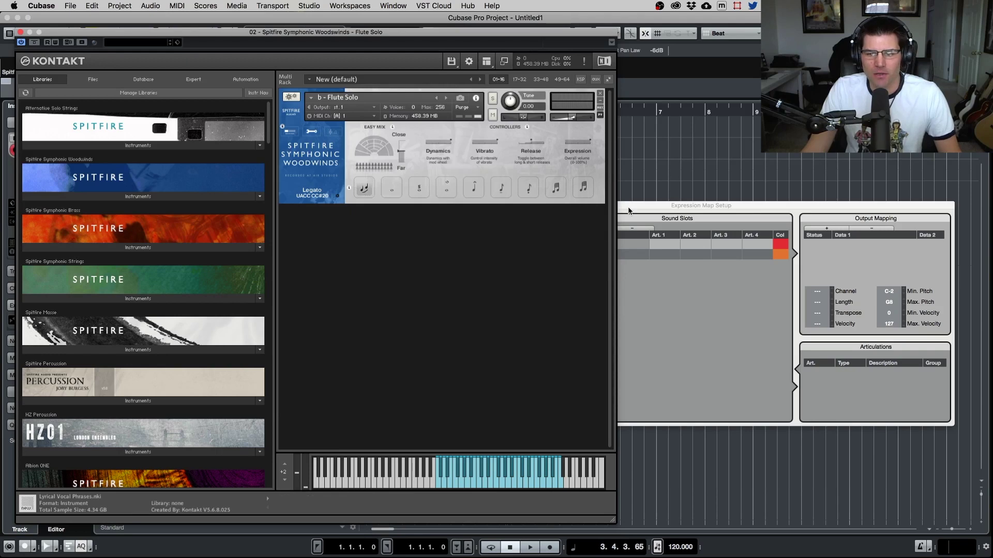
left_click(629, 210)
Step: Name the first flute slot Legato and assign it the Lengths > Legato articulation
double_click(605, 244)
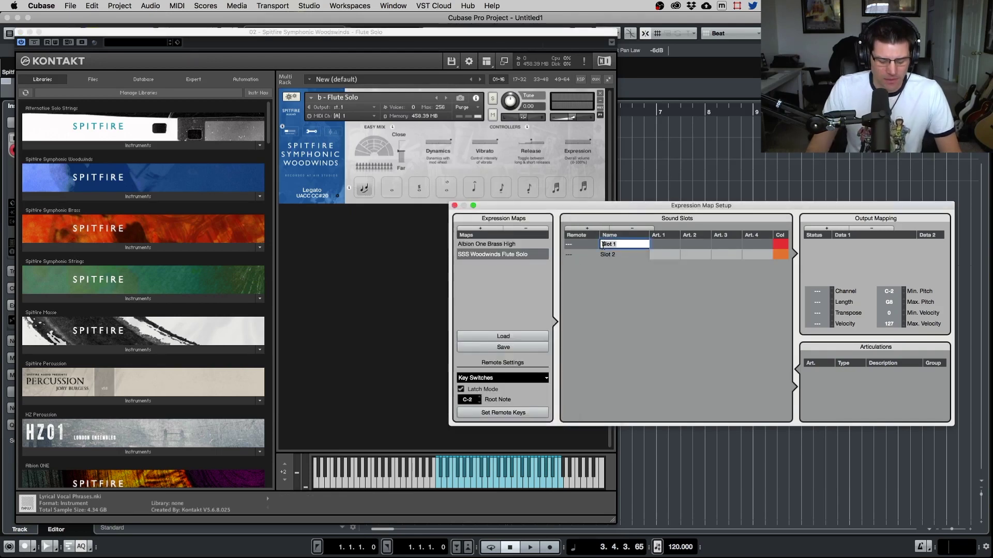
type("Legato")
key("Return")
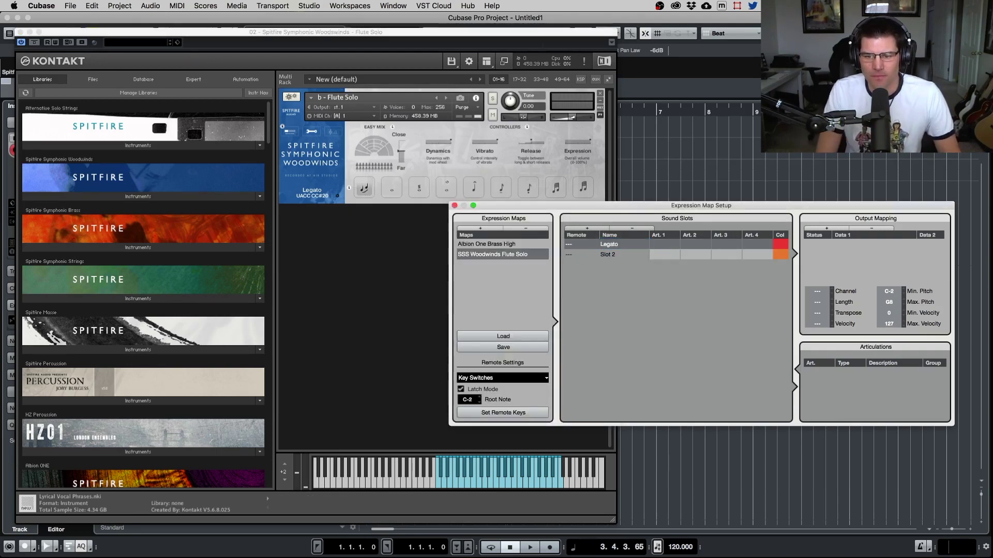
left_click(676, 246)
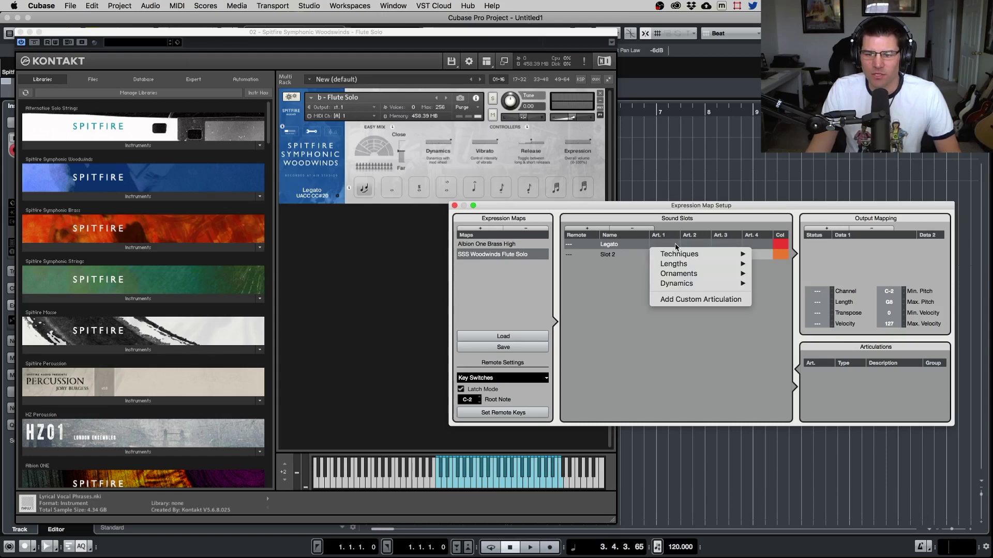
mouse_move(681, 255)
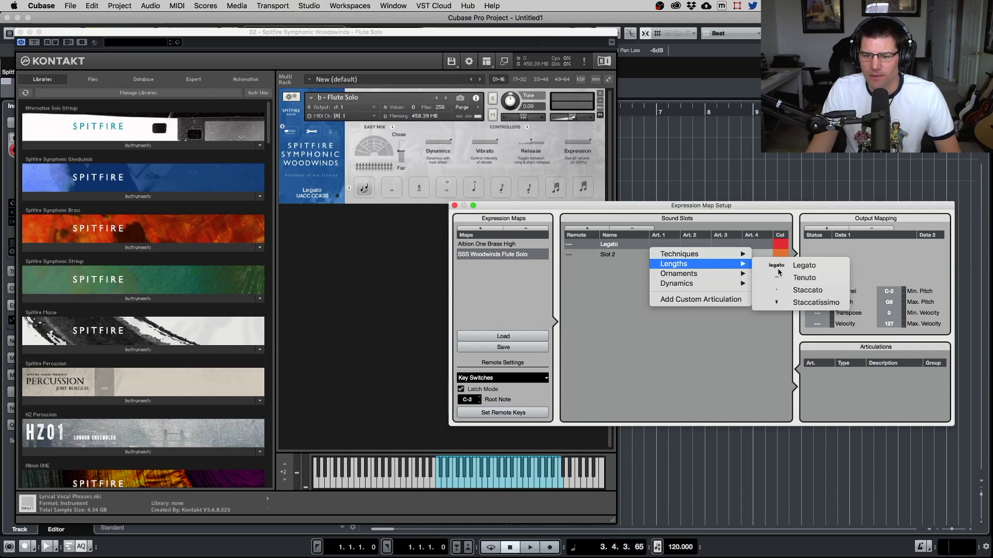
left_click(779, 268)
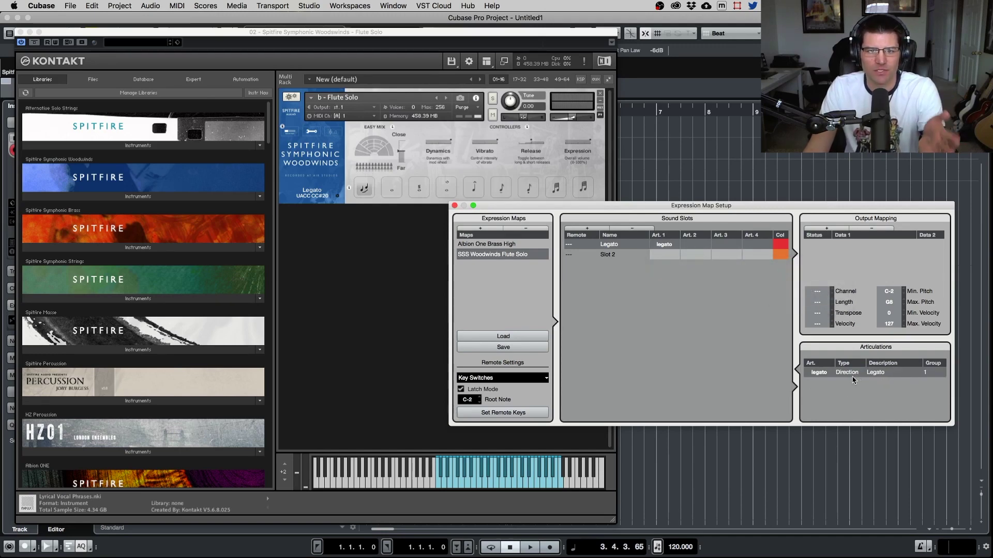
Step: Add an output mapping row sending controller CC 32 at value 20
left_click(826, 229)
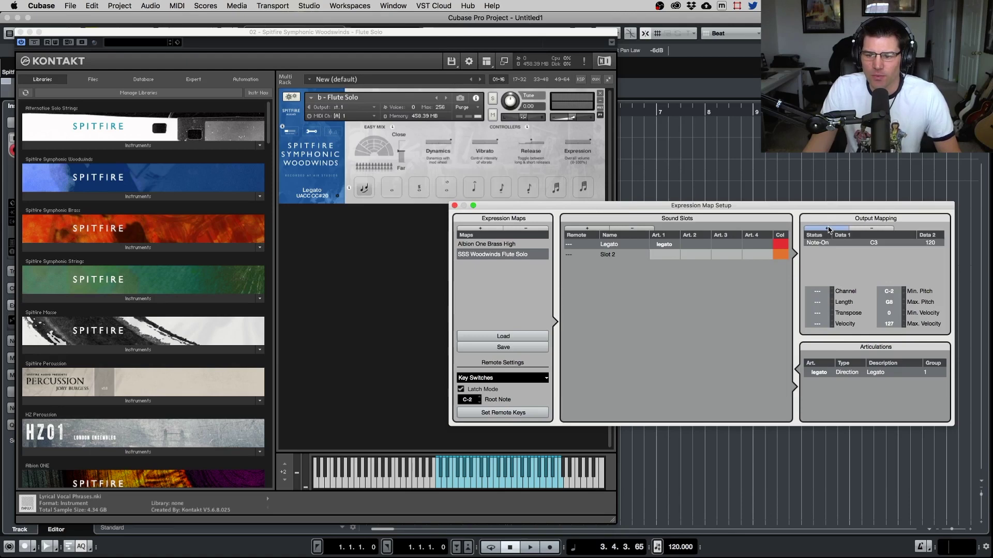
left_click(822, 249)
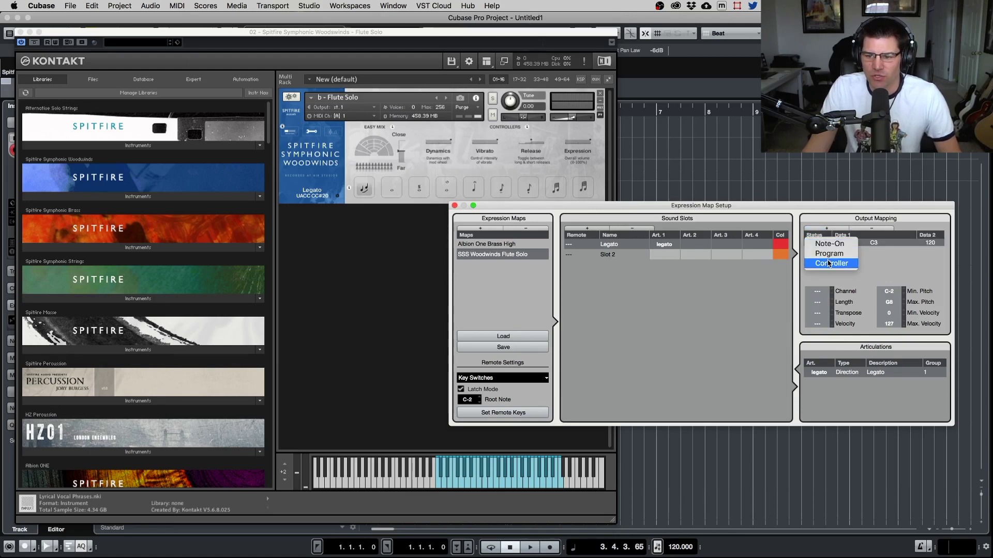
left_click(829, 263)
double_click(867, 244)
type("3")
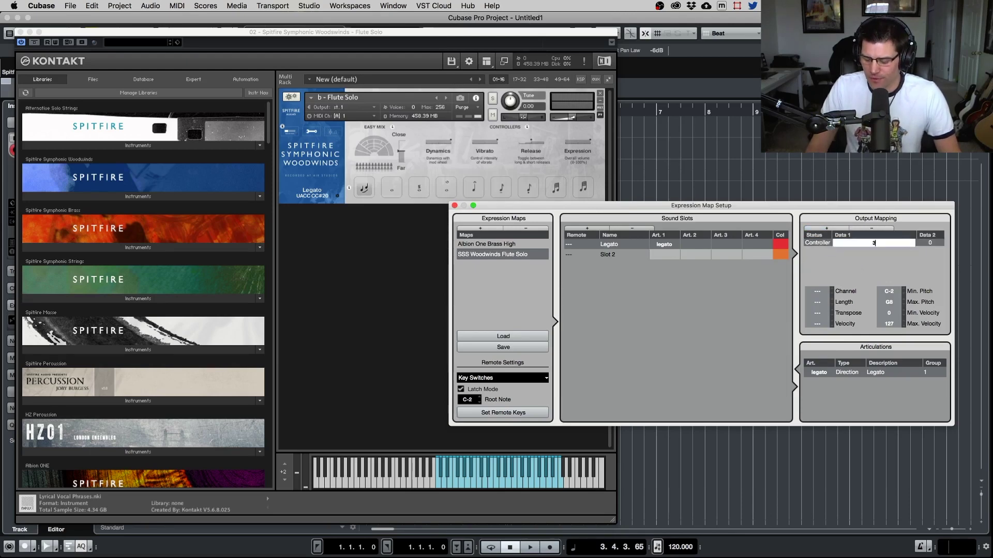
type("2")
key("Return")
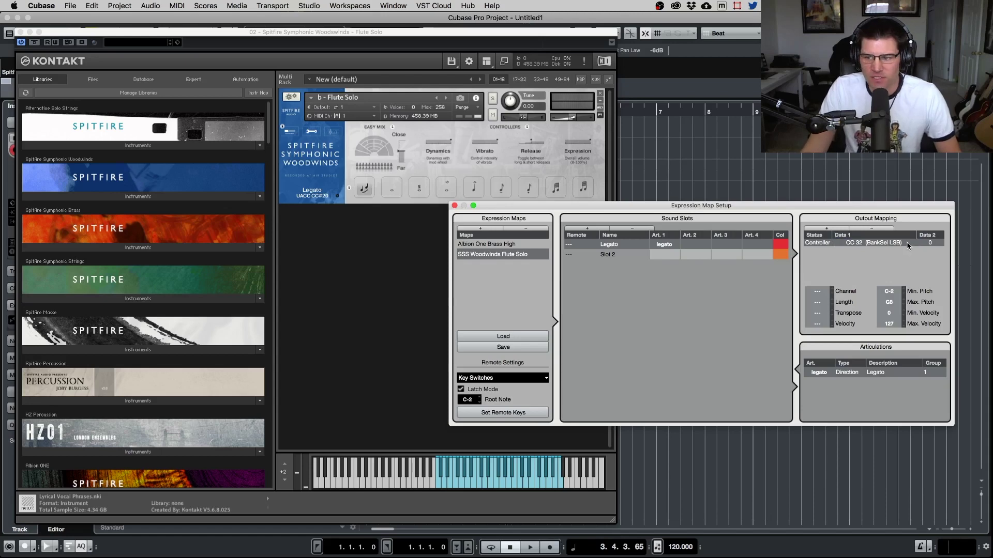
double_click(928, 243)
type("20")
key("Return")
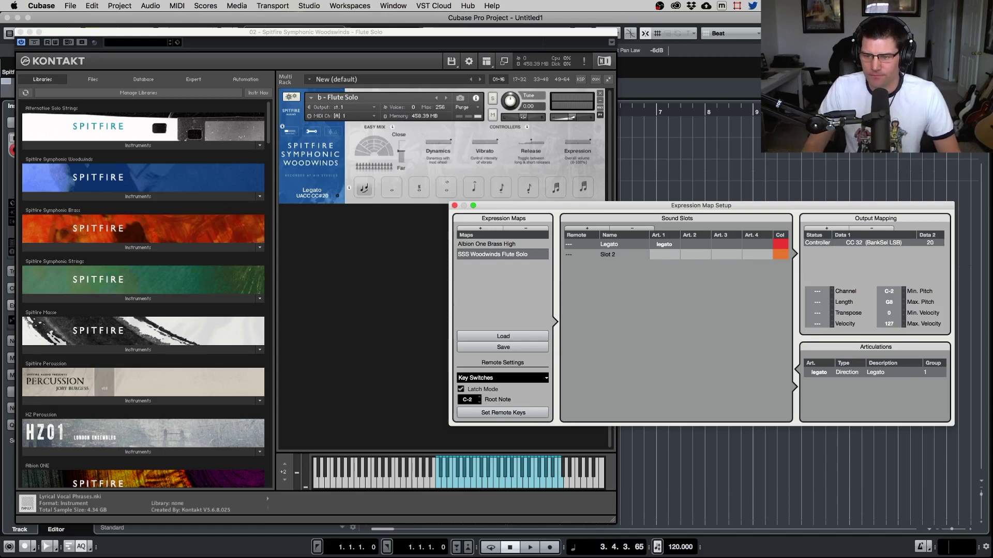
left_click(421, 253)
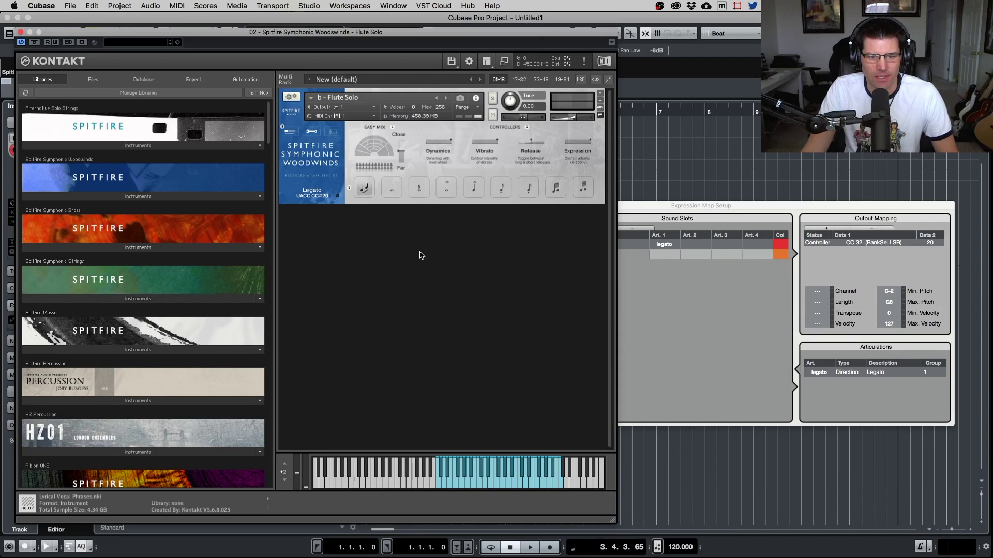
Step: Check the flute's Long Flutter articulation in Kontakt, then begin renaming Slot 2
left_click(392, 189)
left_click(419, 188)
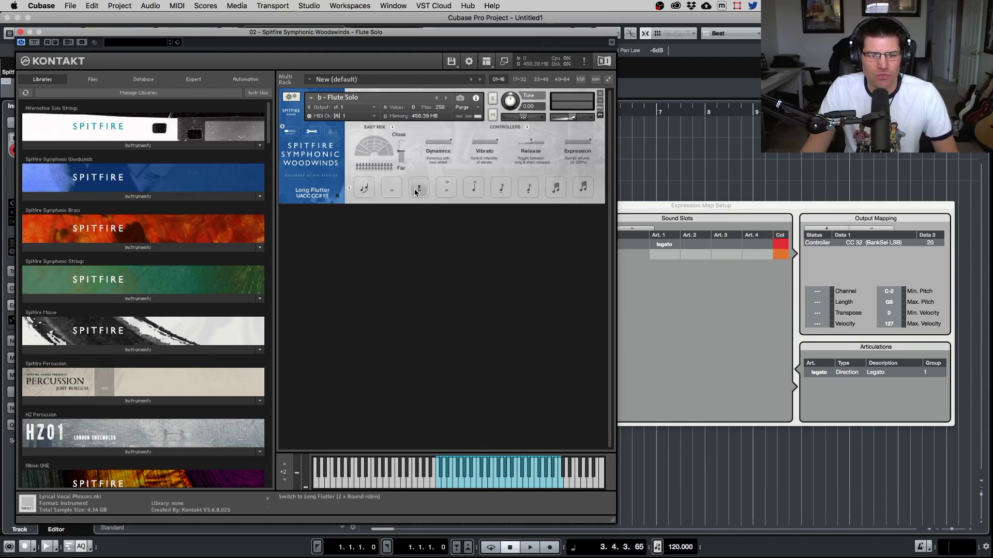
left_click(651, 202)
left_click(621, 254)
double_click(620, 254)
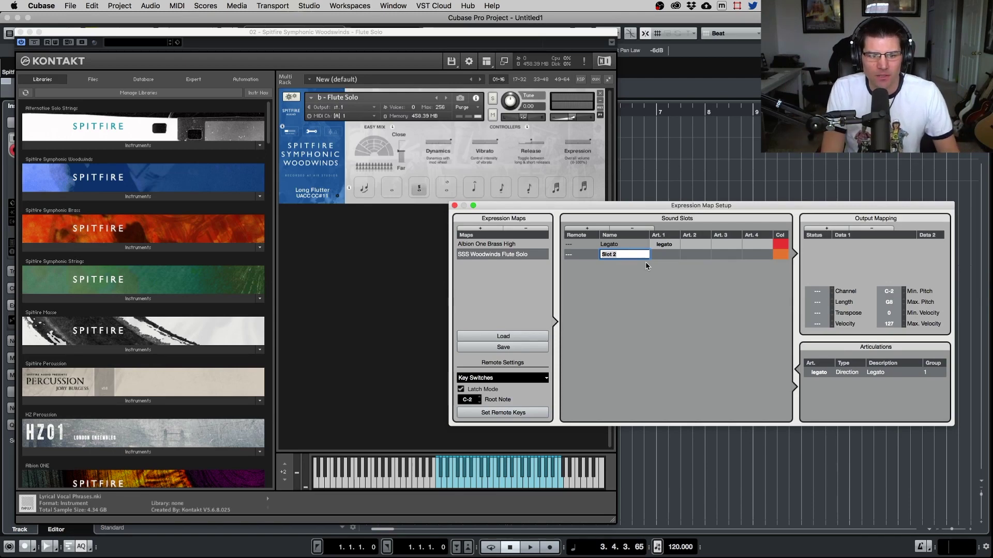
Step: Name Slot 2 Long Flutter and give it a custom 'long flutter' text articulation of type Direction
type("Long Flutter")
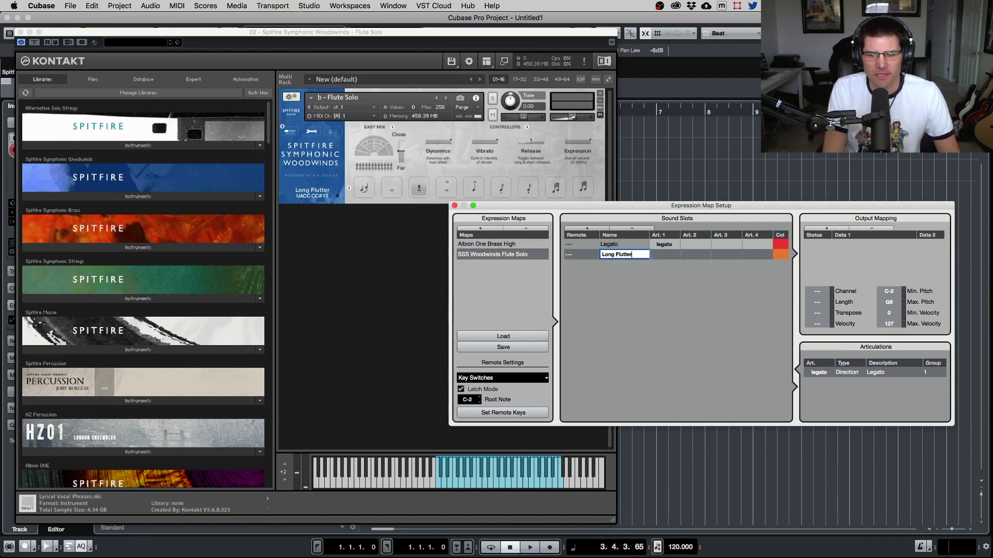
key("Return")
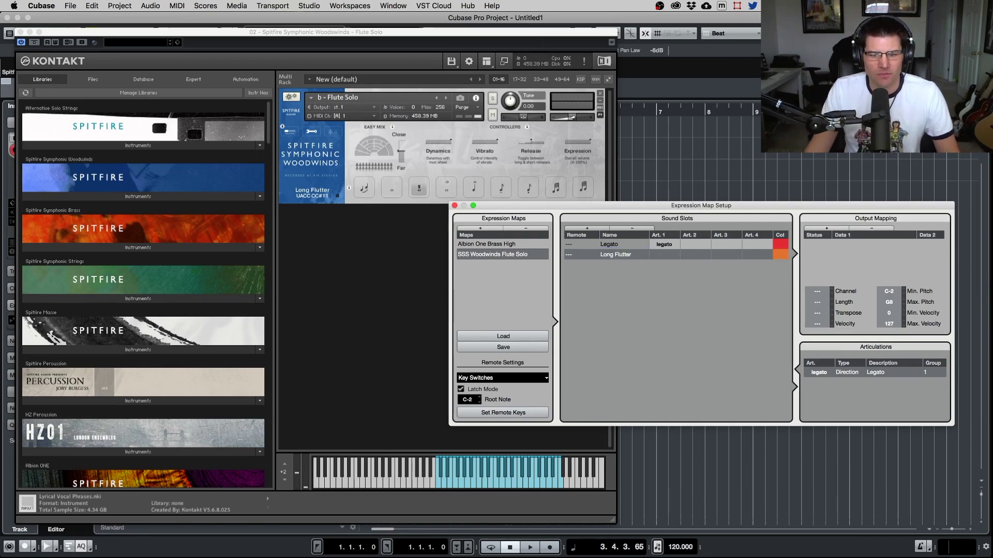
left_click(664, 255)
mouse_move(670, 283)
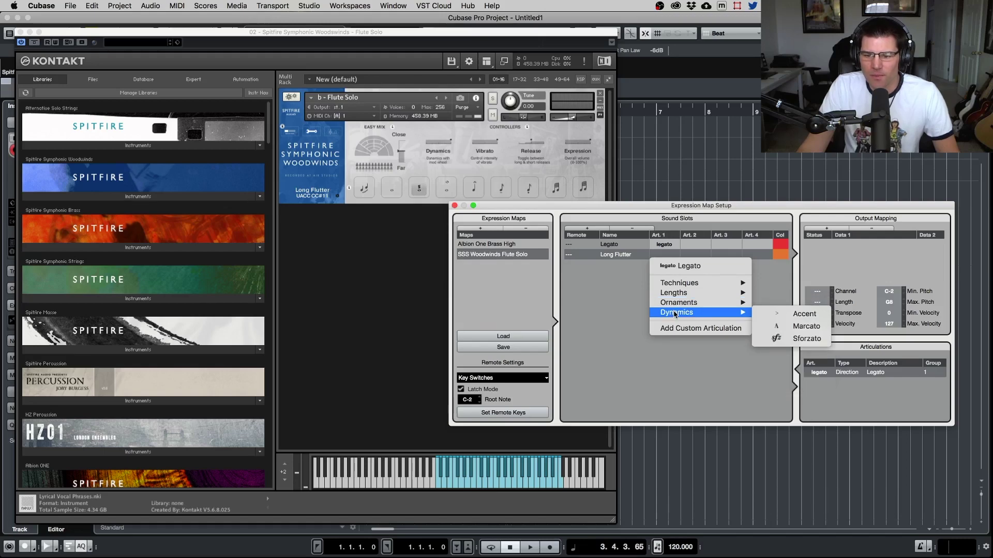
left_click(683, 329)
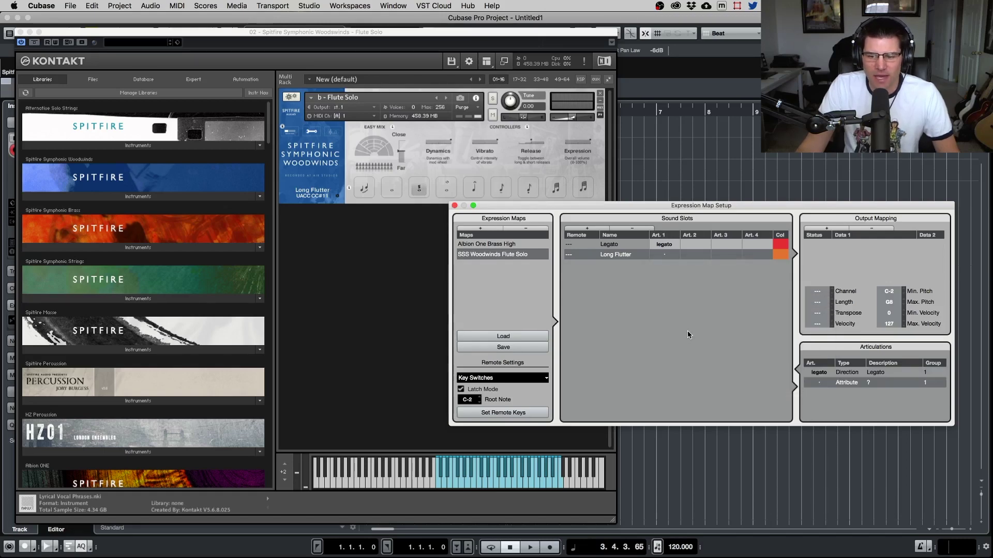
left_click(824, 384)
left_click(832, 394)
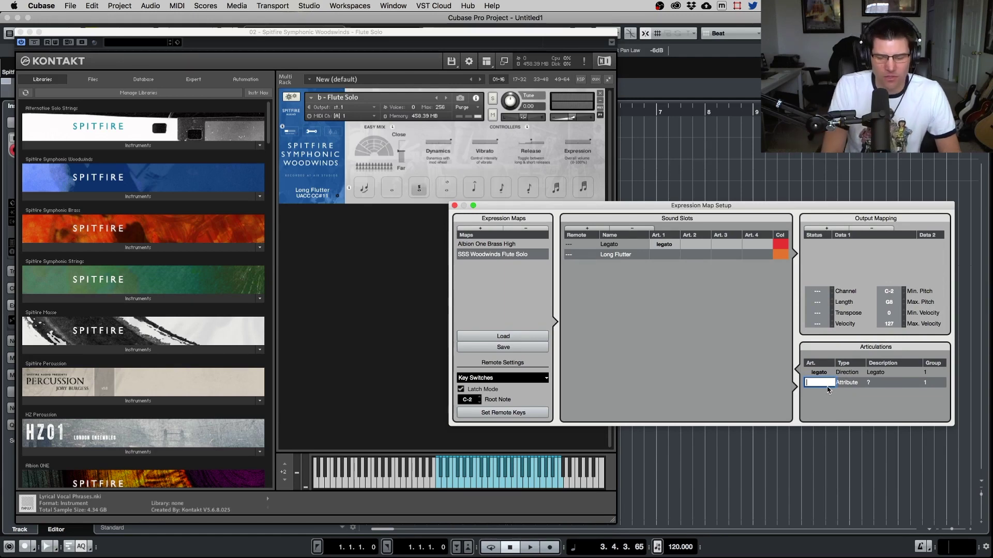
type("long flutter")
key("Return")
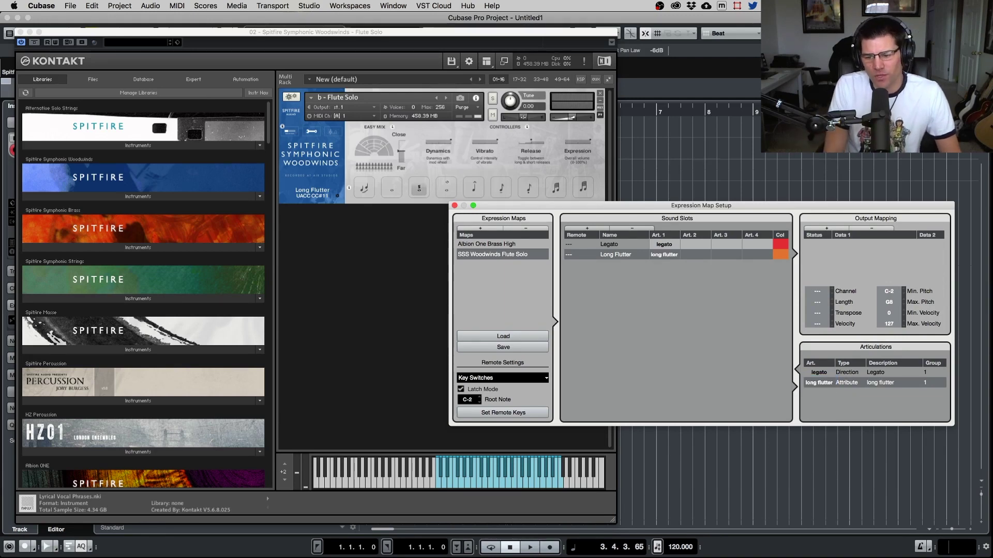
left_click(840, 385)
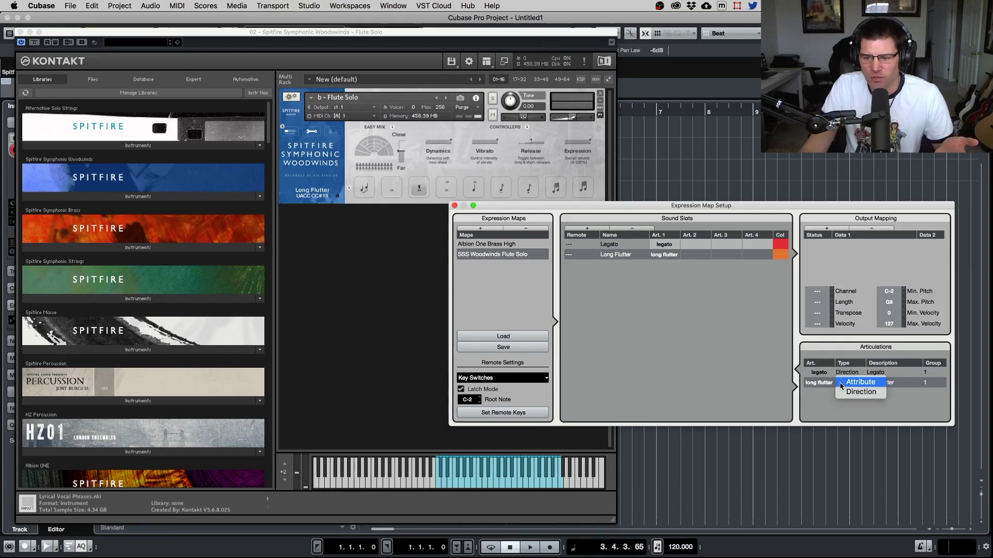
left_click(844, 393)
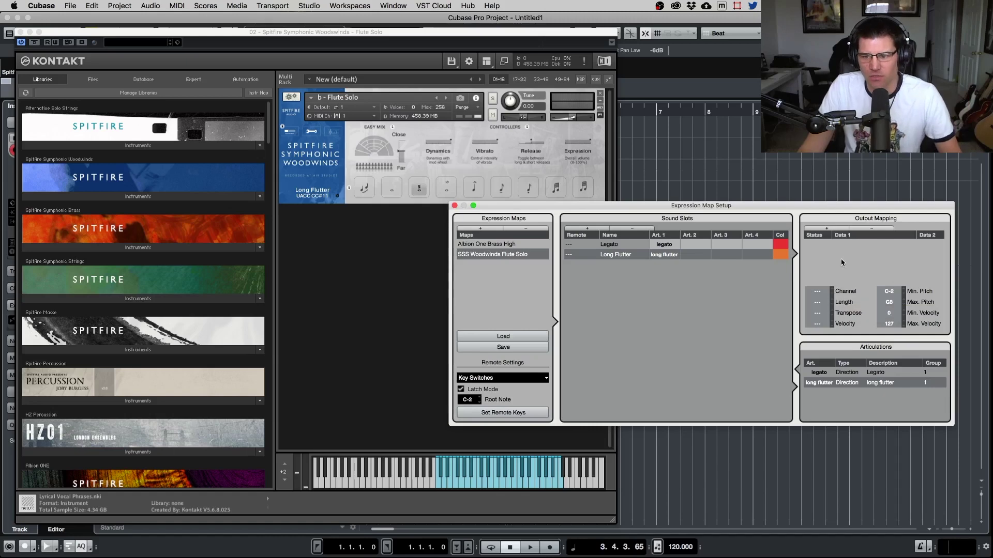
Step: Add an output mapping row sending controller CC 32 at value 11
left_click(829, 229)
left_click(826, 243)
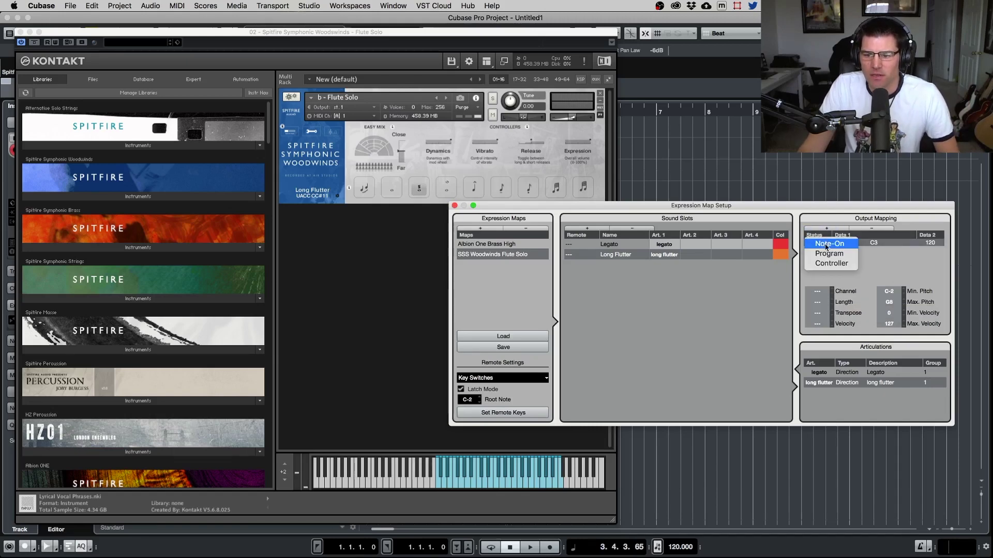
left_click(869, 255)
double_click(874, 242)
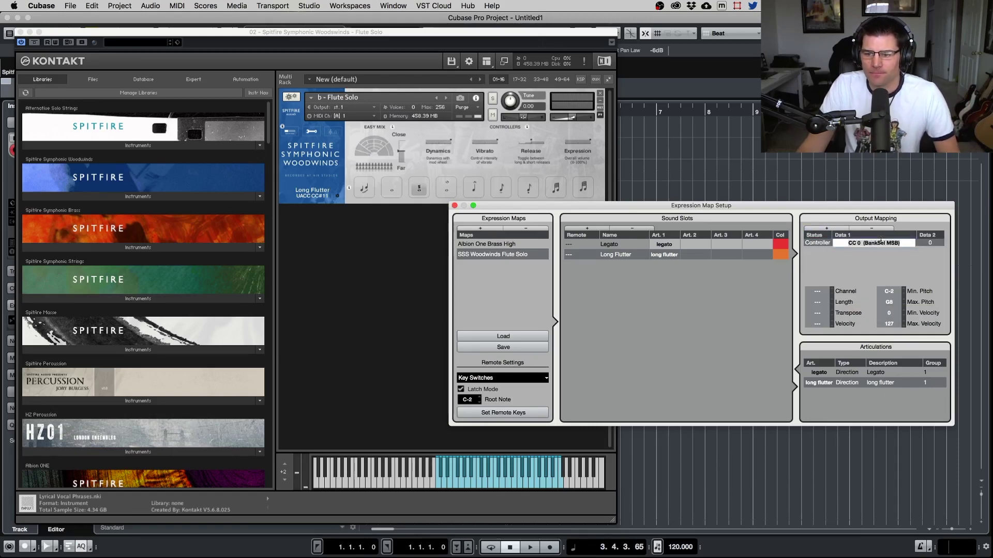
type("32")
key("Return")
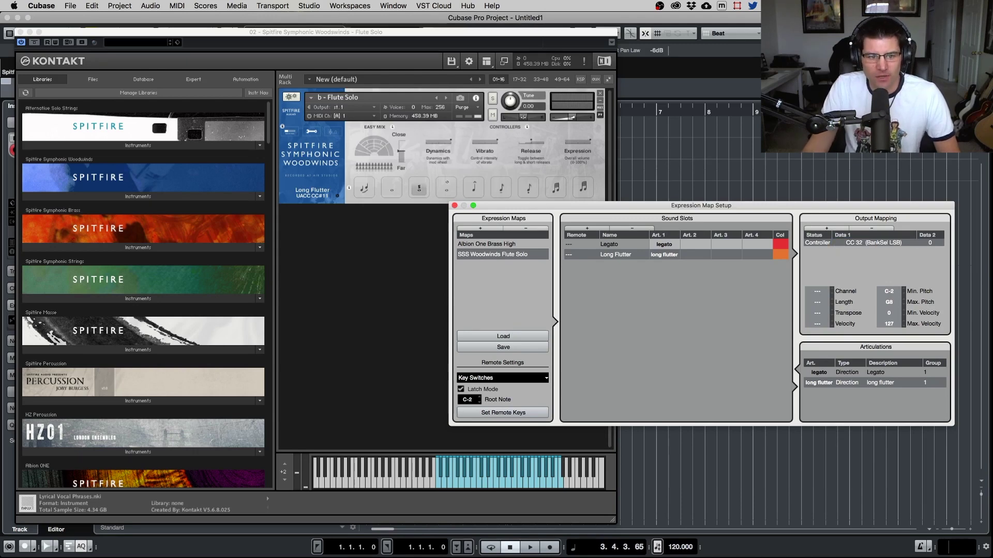
double_click(928, 243)
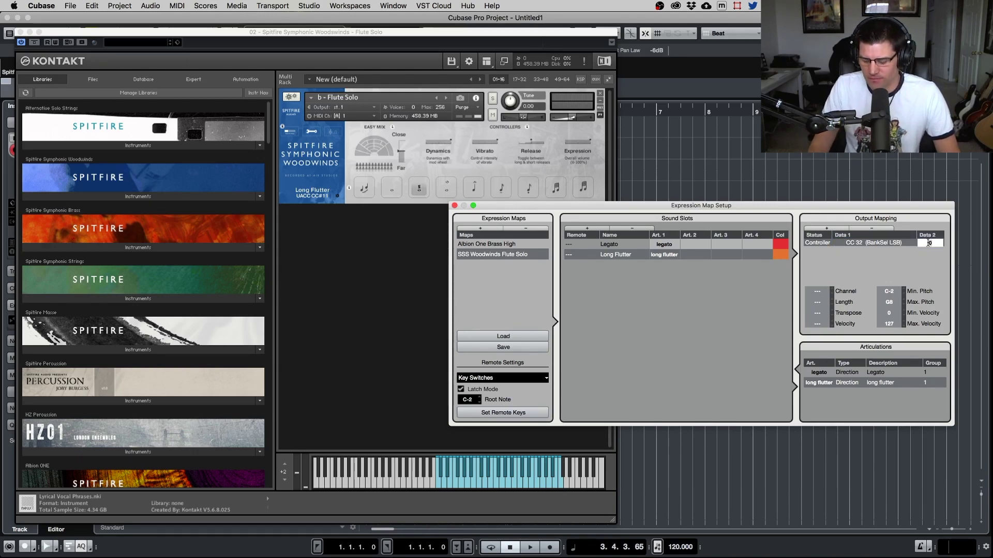
type("11")
key("Return")
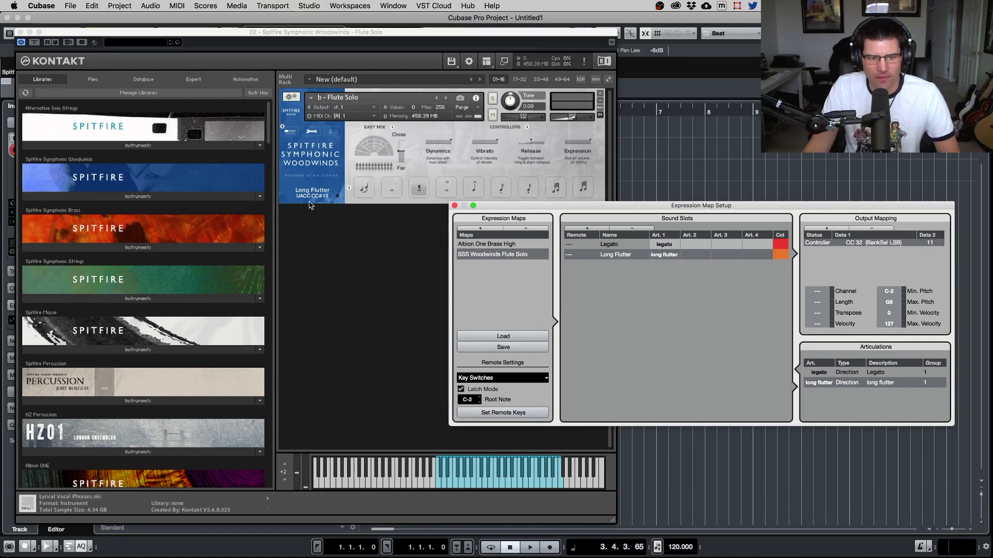
Step: Close Kontakt and Expression Map Setup, then assign SSS Woodwinds Flute Solo to the flute track
key("super+w")
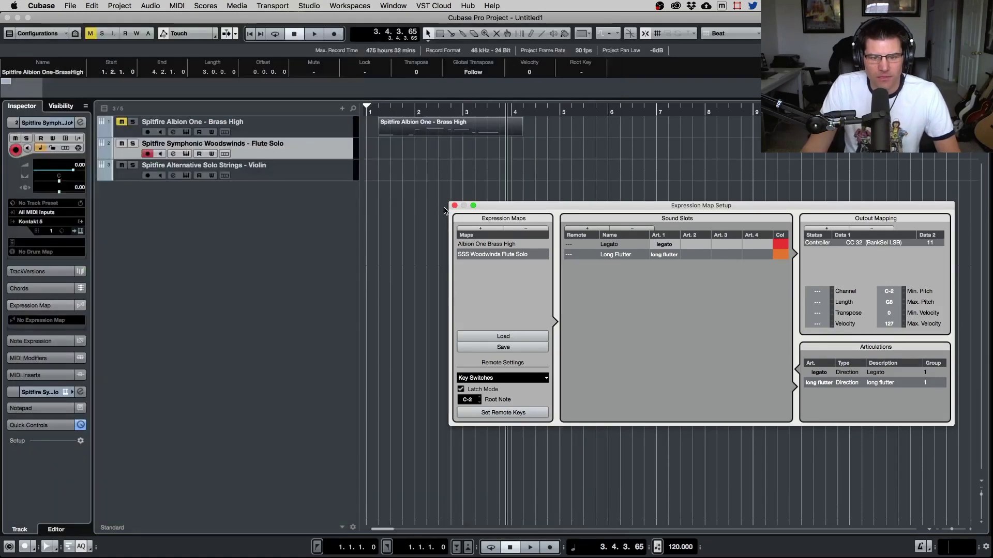
left_click(454, 207)
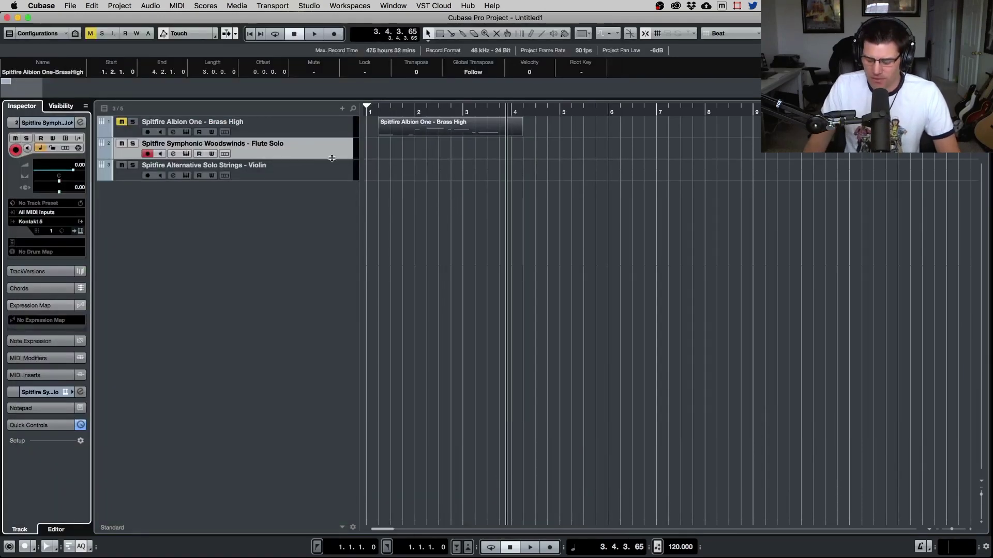
key("Left")
key("Left")
key("Left")
key("Right")
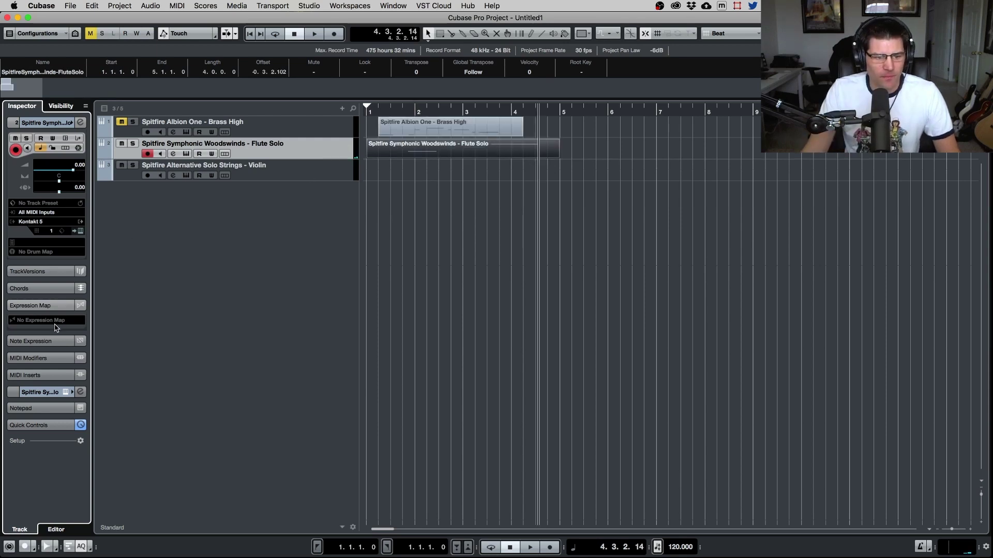
left_click(56, 327)
left_click(36, 339)
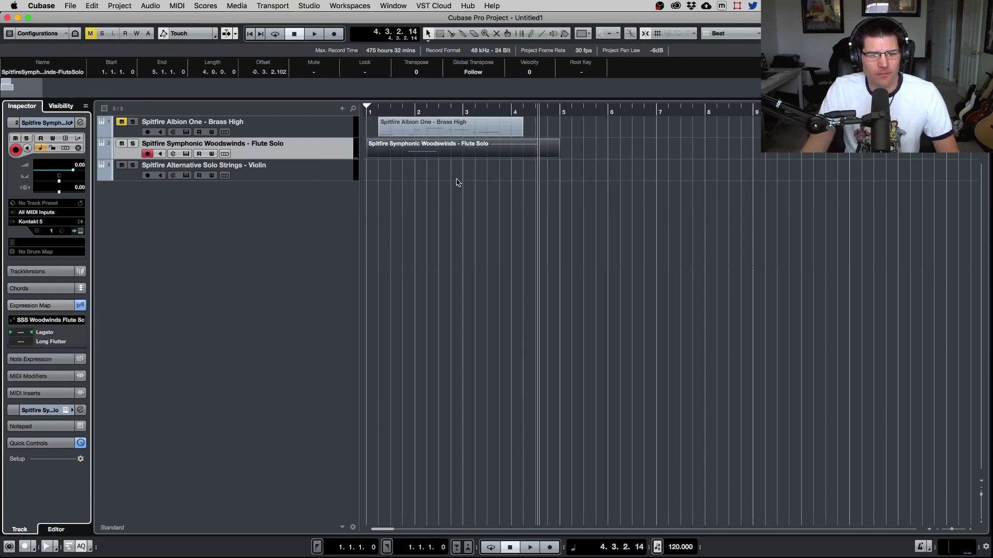
Step: In the Key Editor, draw Legato from bar 2 and Long Flutter at 3.2.4, then play it back
double_click(455, 154)
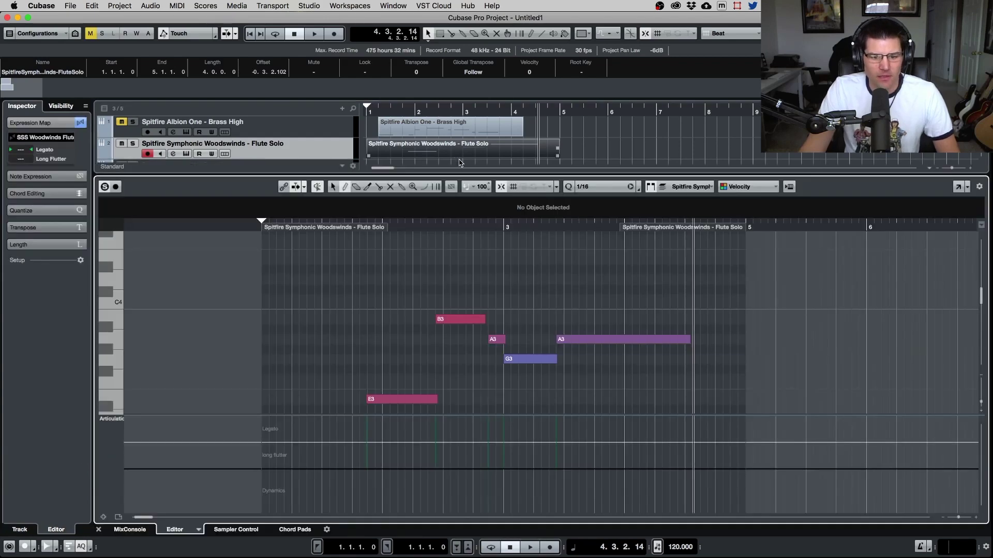
left_click(369, 428)
left_click_drag(371, 423, 519, 425)
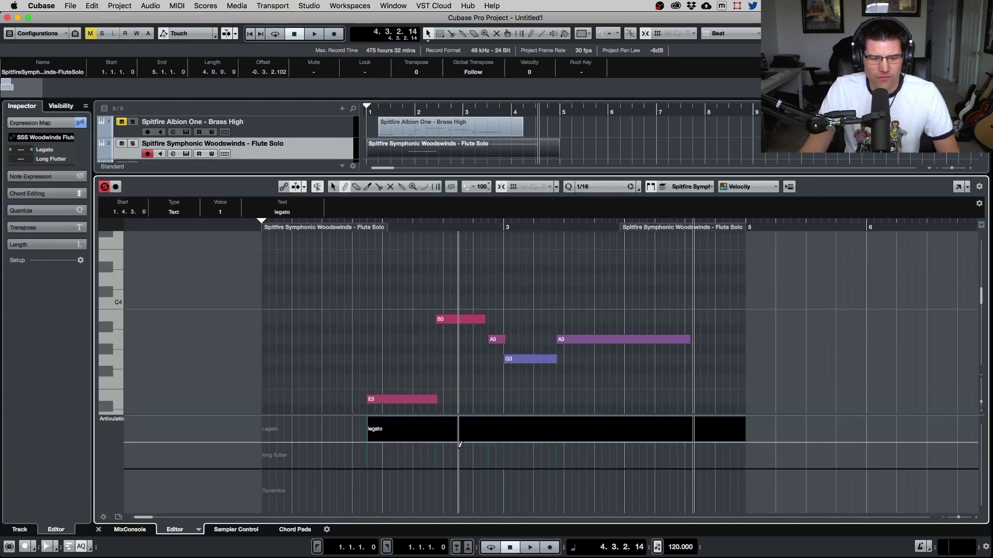
left_click(559, 454)
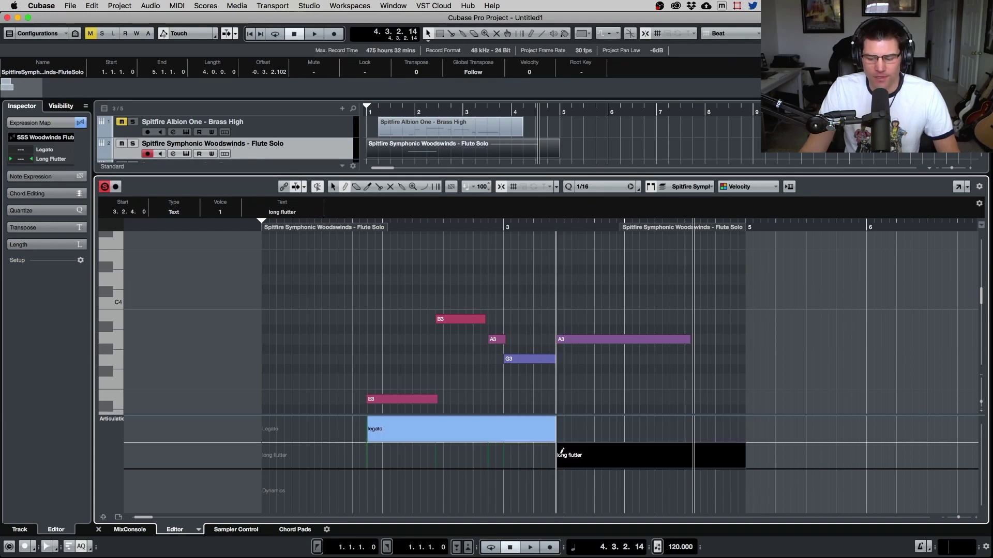
key("KP_Subtract")
key("space")
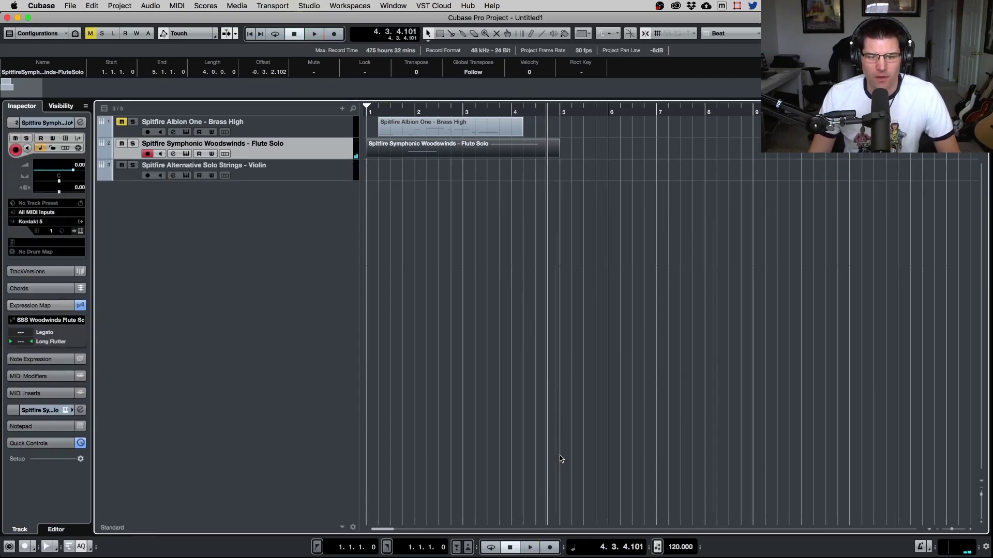
Step: Select the Violin track and mute the Flute Solo track
left_click(452, 387)
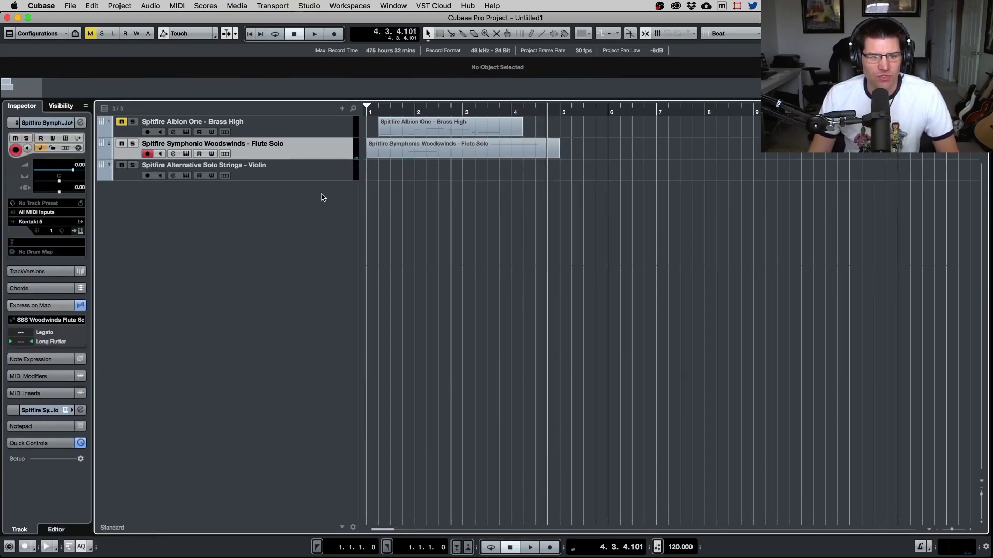
left_click(283, 172)
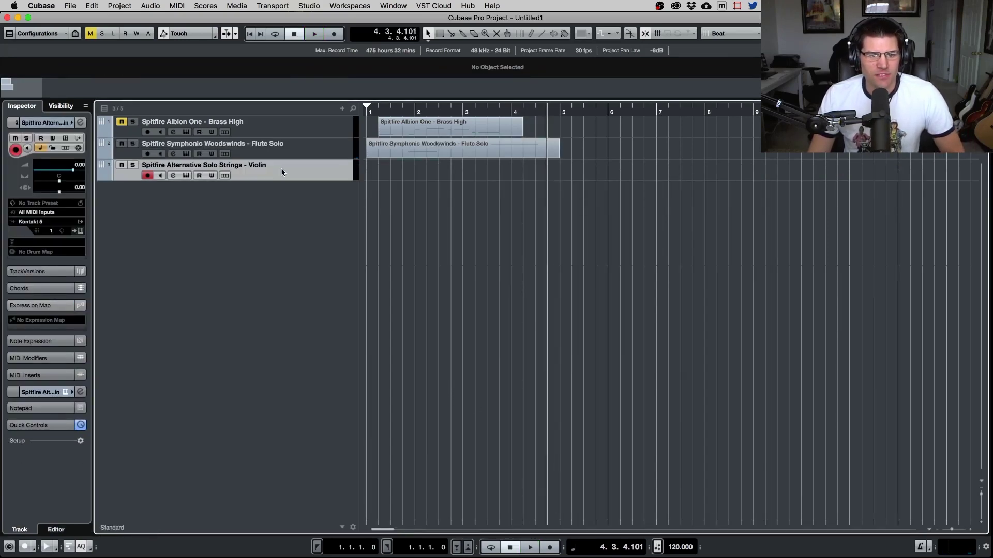
left_click(121, 143)
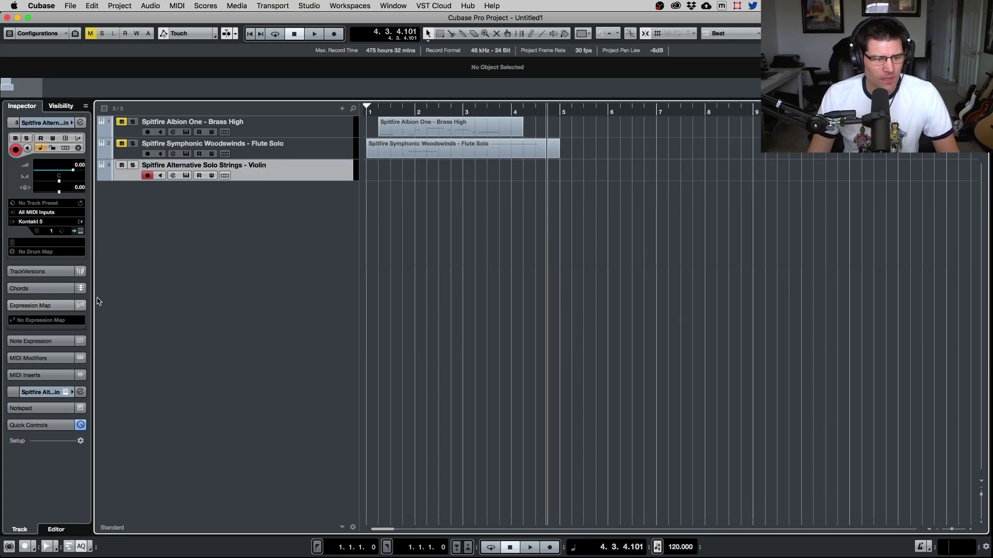
Step: Create a new expression map for the violin and show its Kontakt instrument
left_click(59, 321)
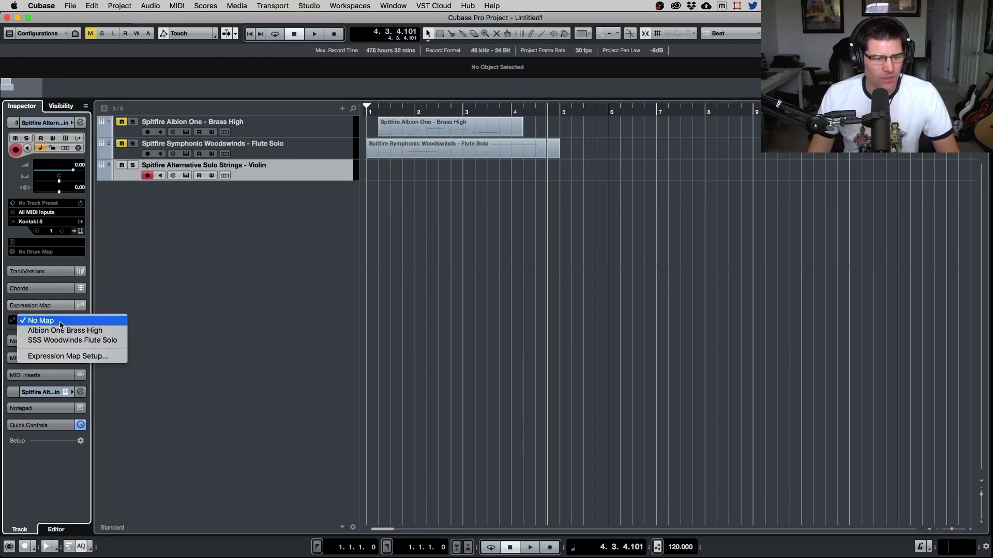
left_click(71, 356)
left_click(489, 229)
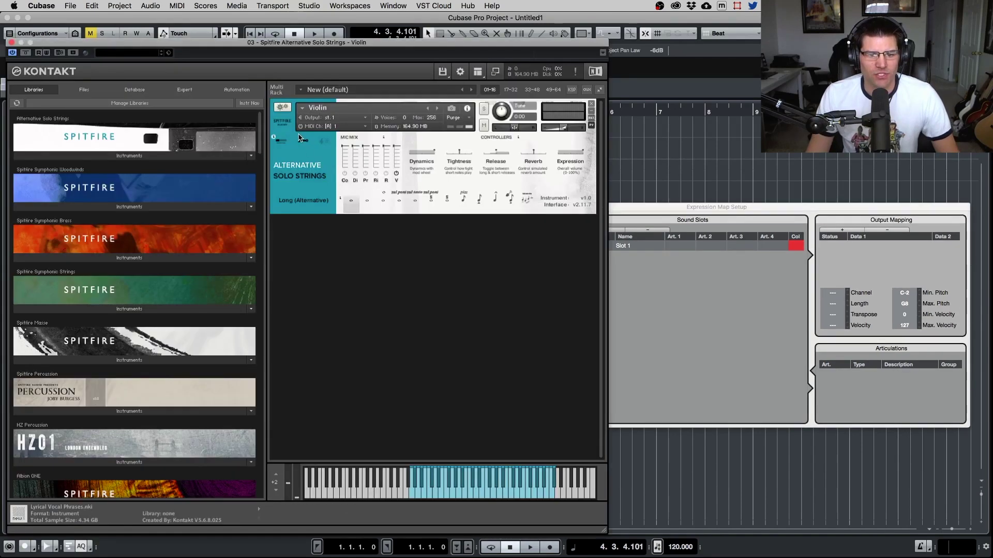
left_click(302, 147)
left_click(322, 209)
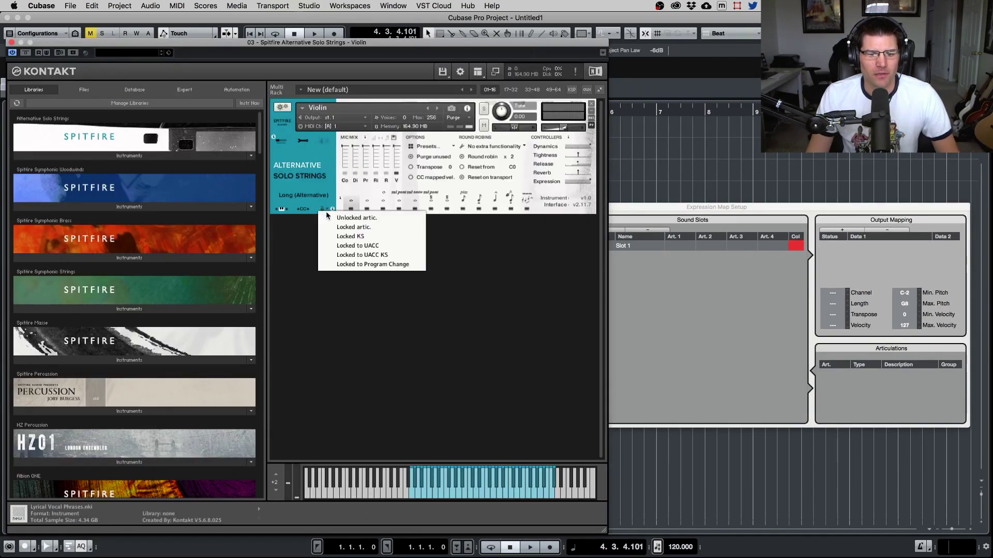
Step: Set Kontakt's articulation lock mode and pick the violin's Long UACC CC#1 articulation
left_click(345, 247)
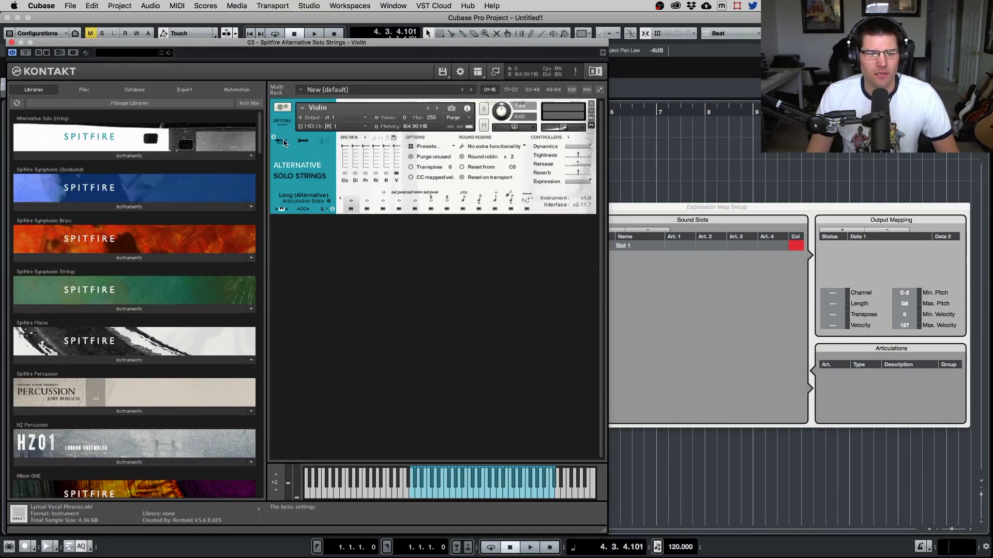
left_click(303, 141)
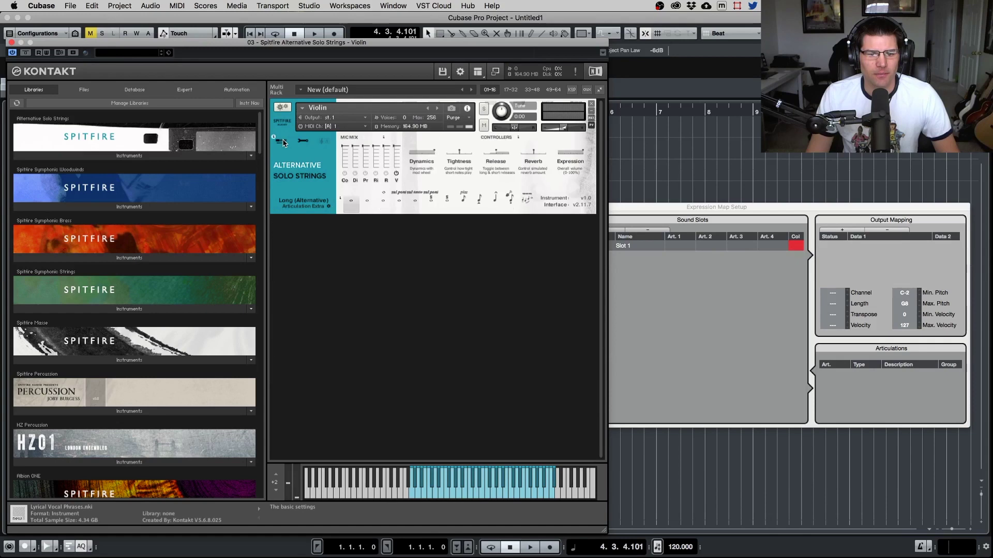
left_click(364, 202)
Step: Add a second sound slot to the violin map and rename Slot 1 to Long
left_click(623, 241)
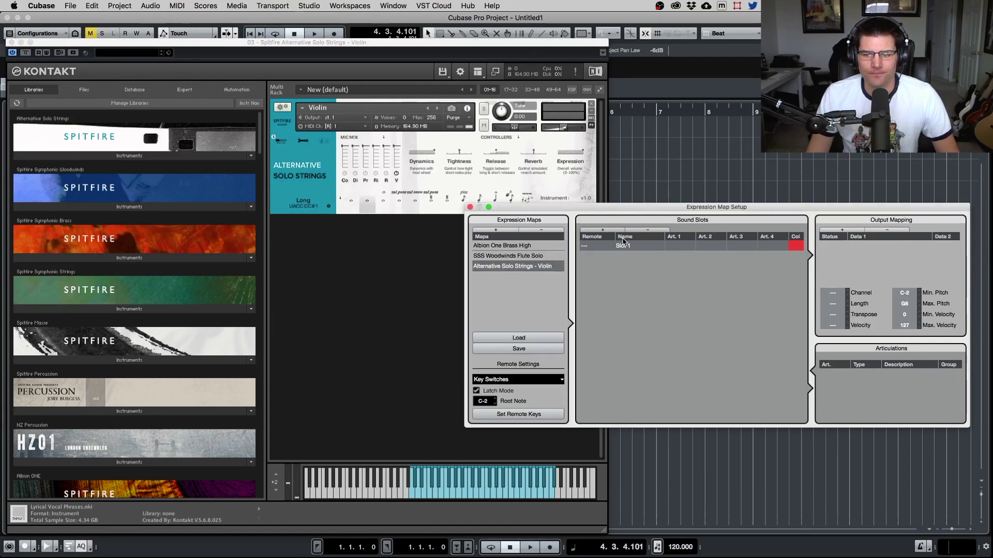
left_click(602, 229)
left_click(624, 245)
left_click(626, 246)
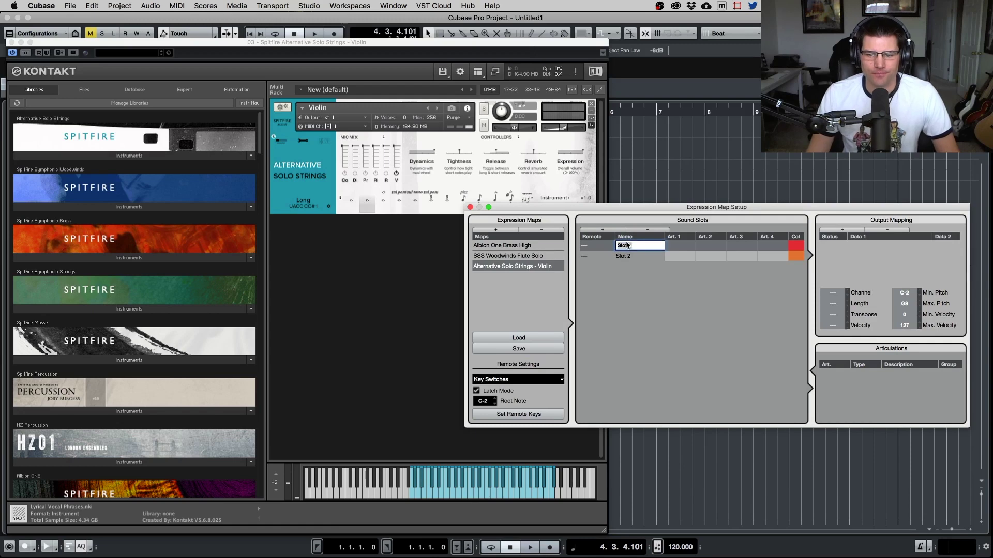
type("Long")
key("Return")
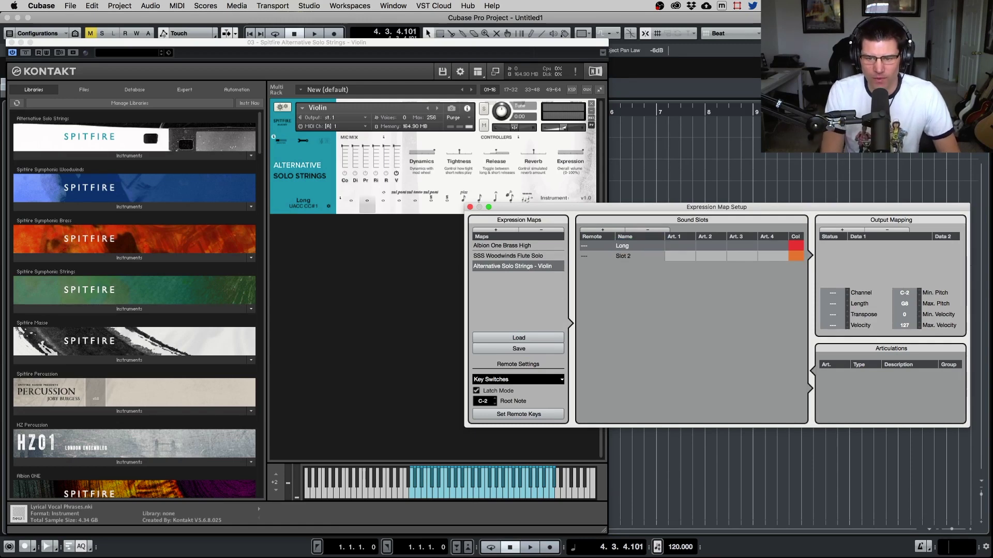
left_click(679, 246)
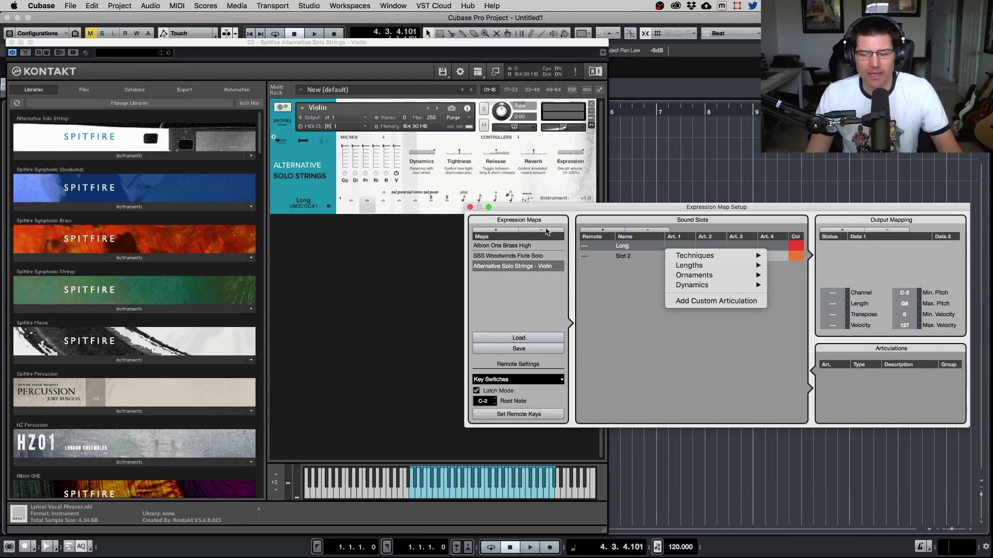
Step: Give the Long slot a custom 'long' text articulation of type Direction
left_click(698, 302)
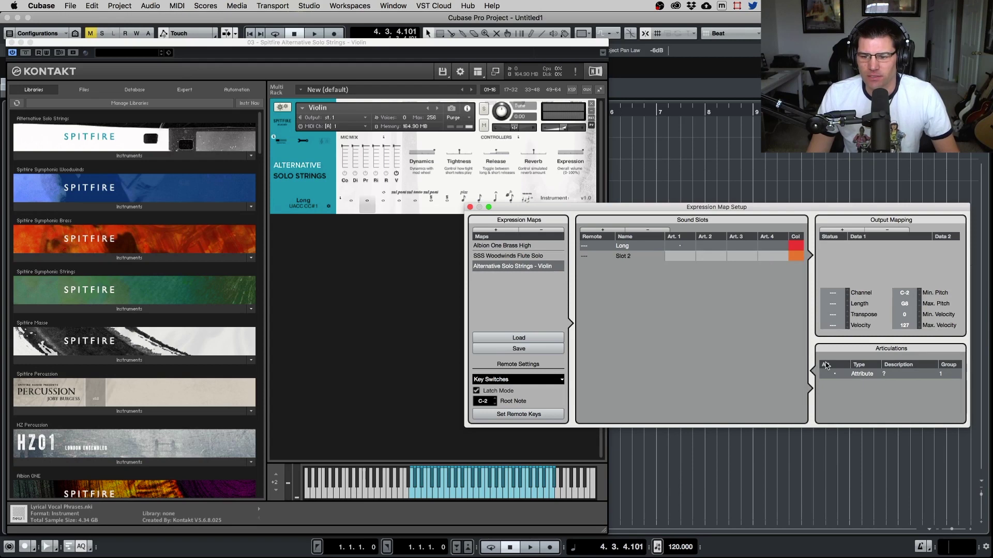
left_click(834, 374)
left_click(838, 384)
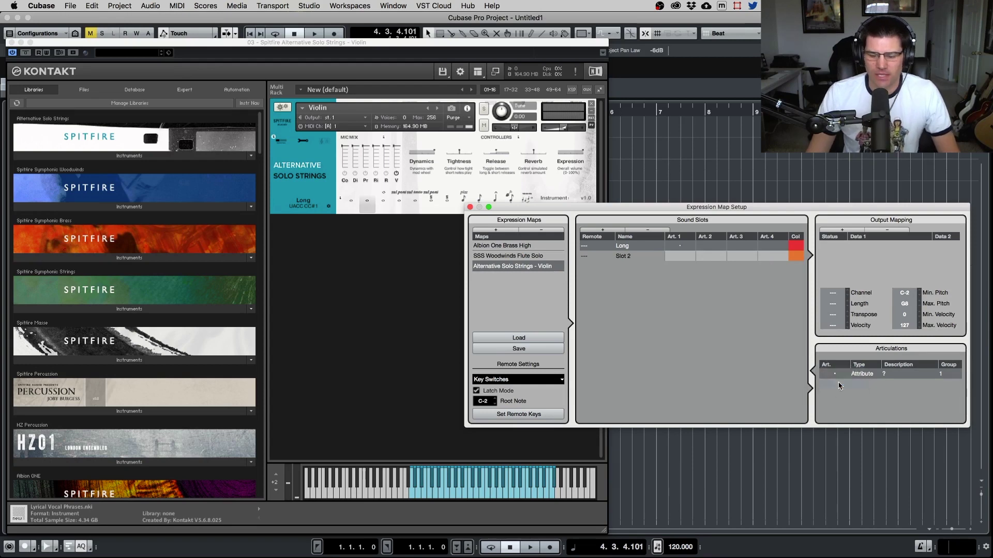
type("long")
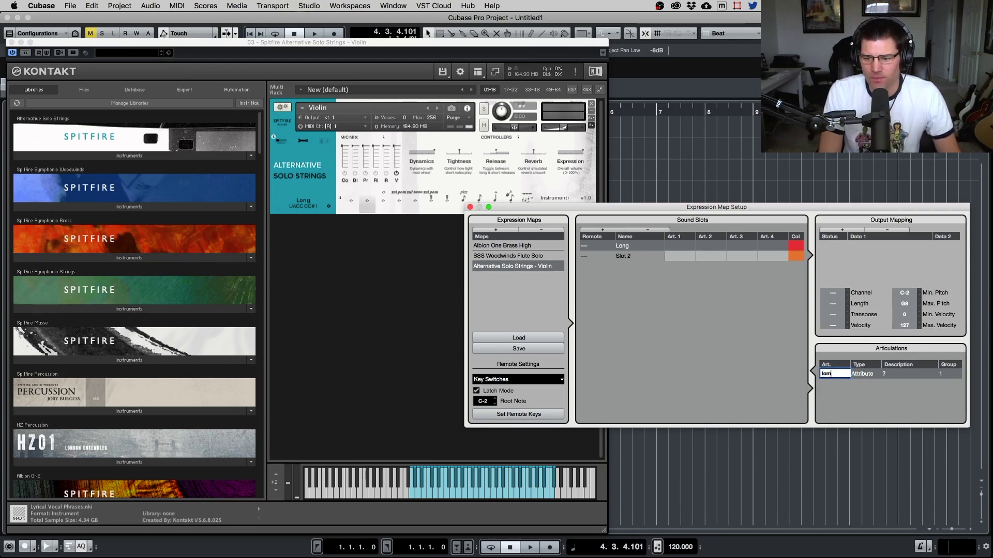
key("Return")
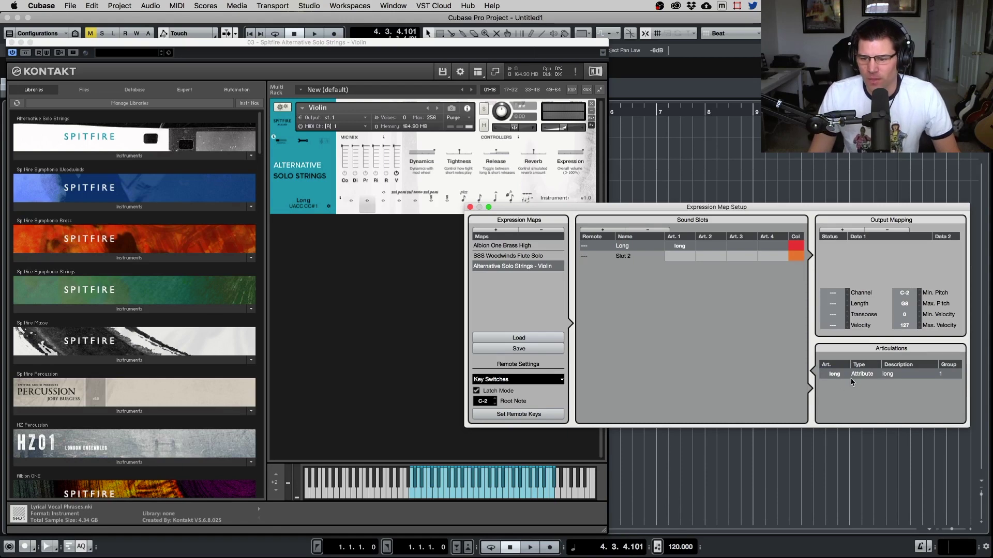
left_click(852, 382)
left_click(861, 384)
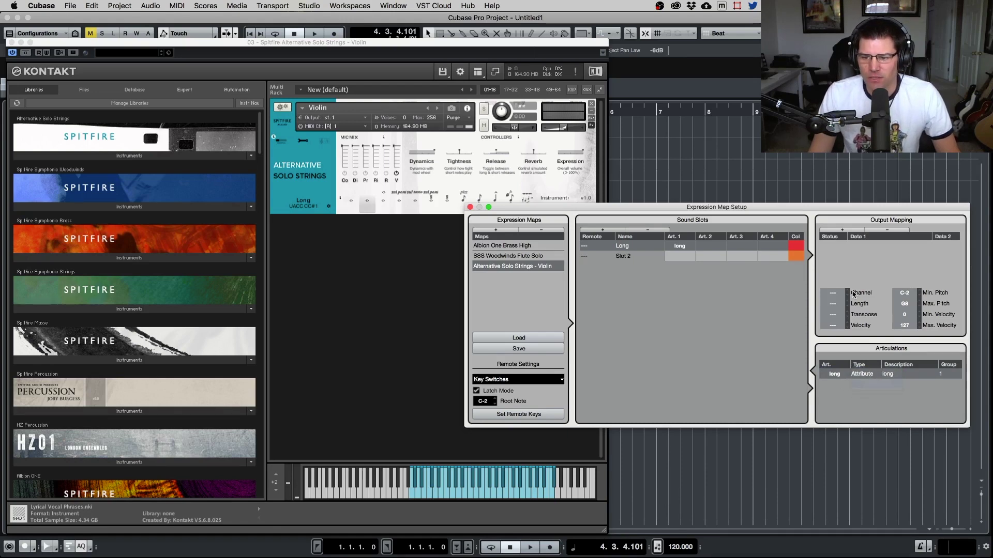
Step: Add an output mapping row sending controller CC 32 at value 1
left_click(841, 230)
left_click(843, 244)
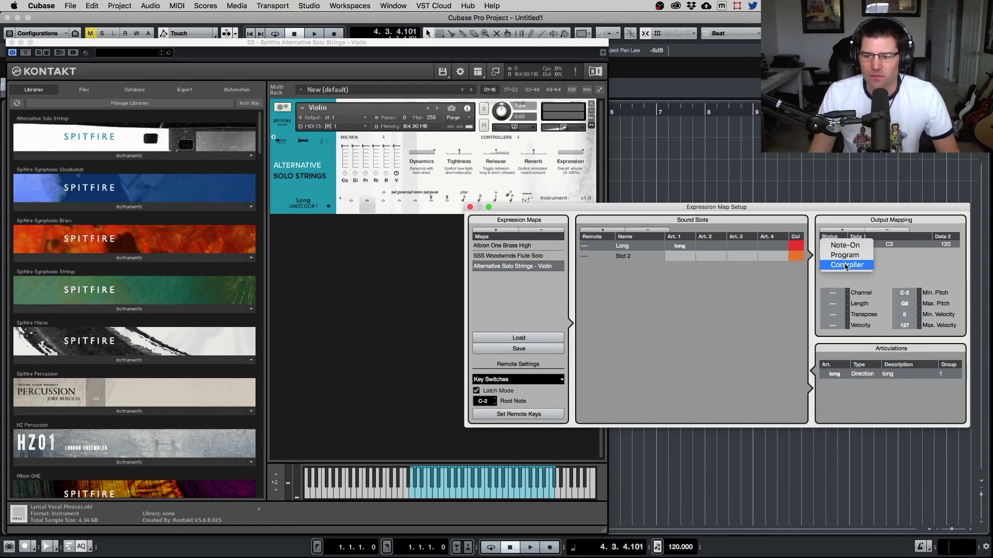
left_click(846, 265)
left_click(897, 244)
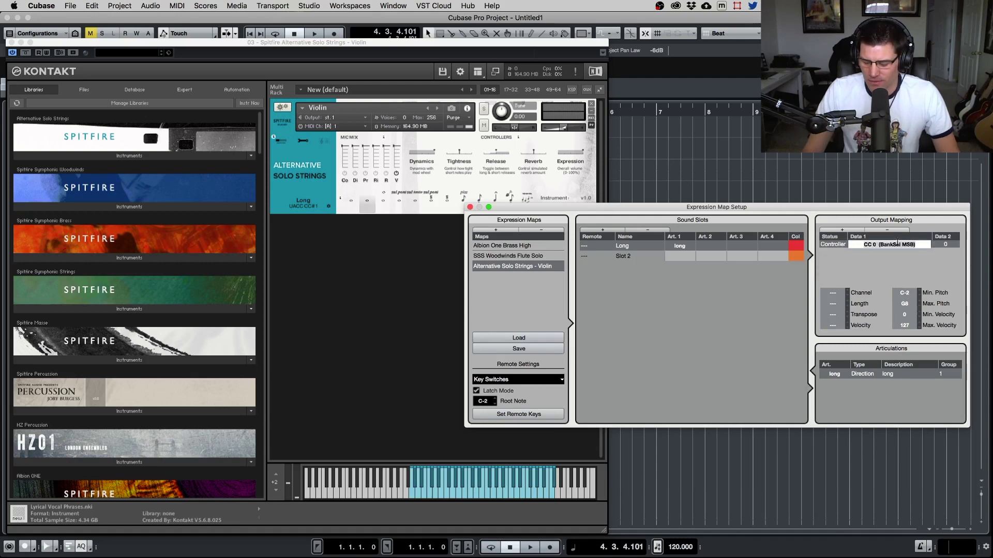
type("32")
key("Return")
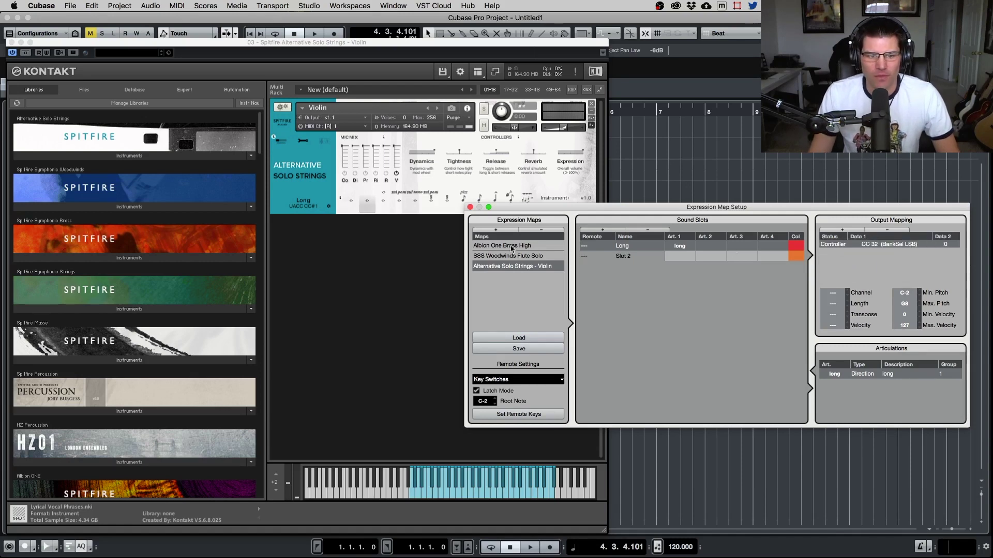
left_click(939, 244)
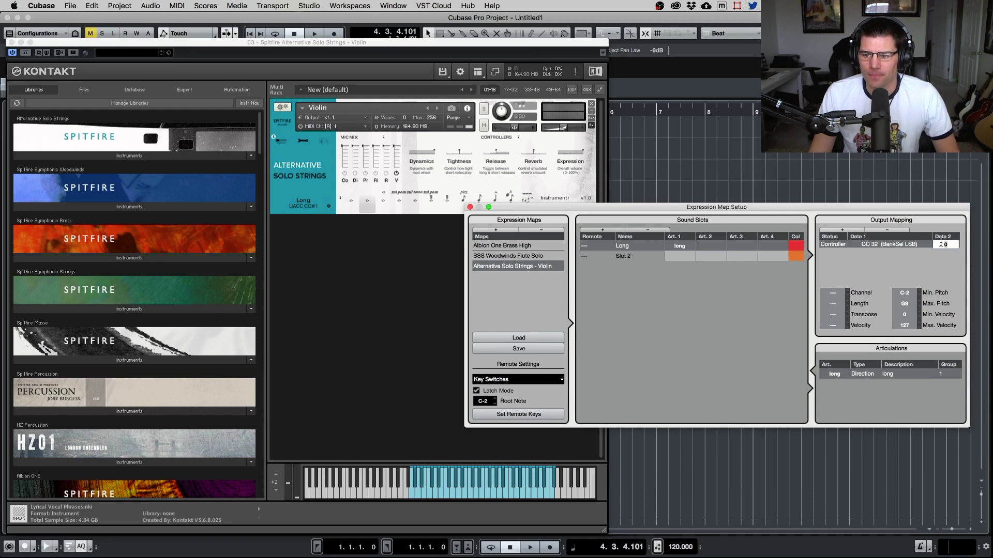
type("1")
key("Return")
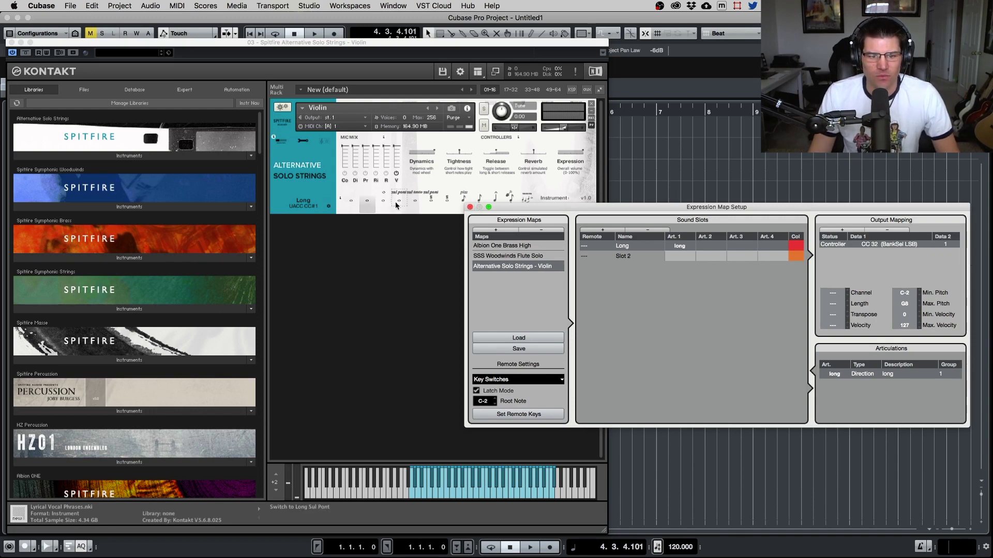
Step: Switch the Kontakt violin to Trem Sul Pont and rename Slot 2 to Trem Sul Pont
left_click(429, 202)
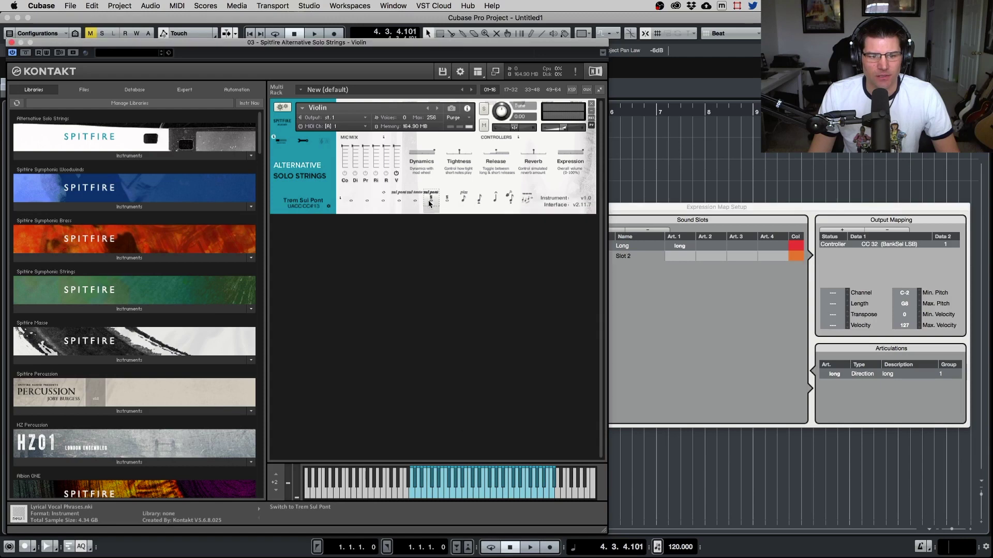
left_click(650, 207)
double_click(629, 257)
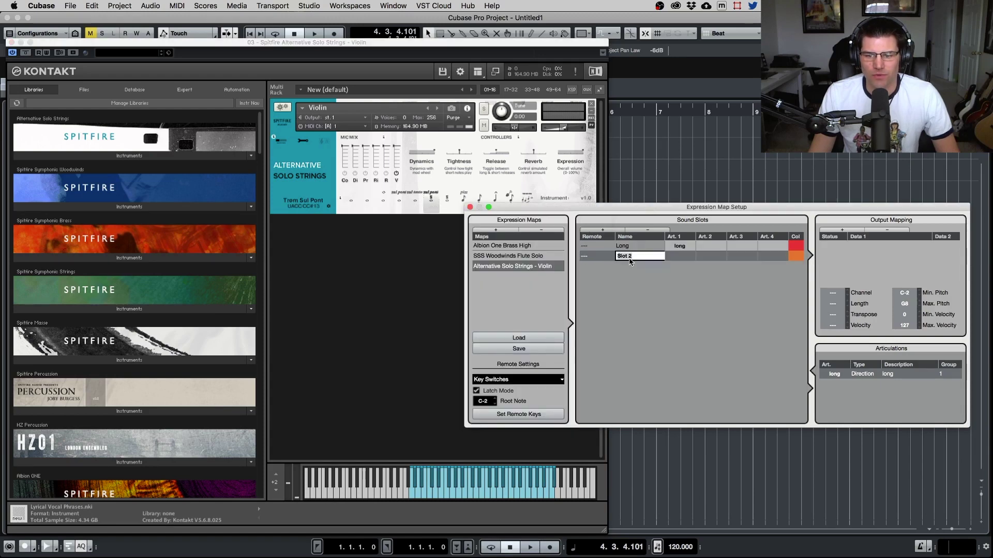
type("Trem ")
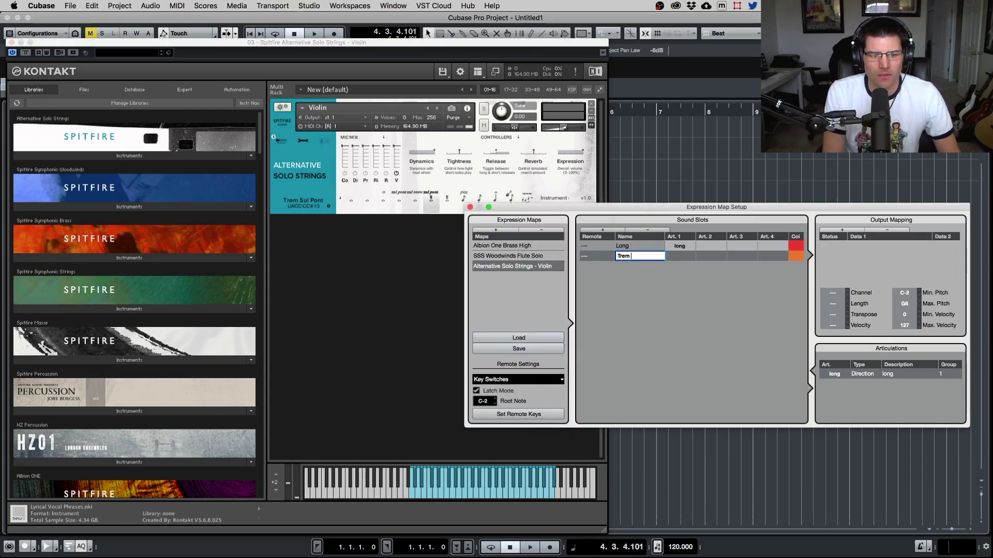
type("Sul Pont")
key("Return")
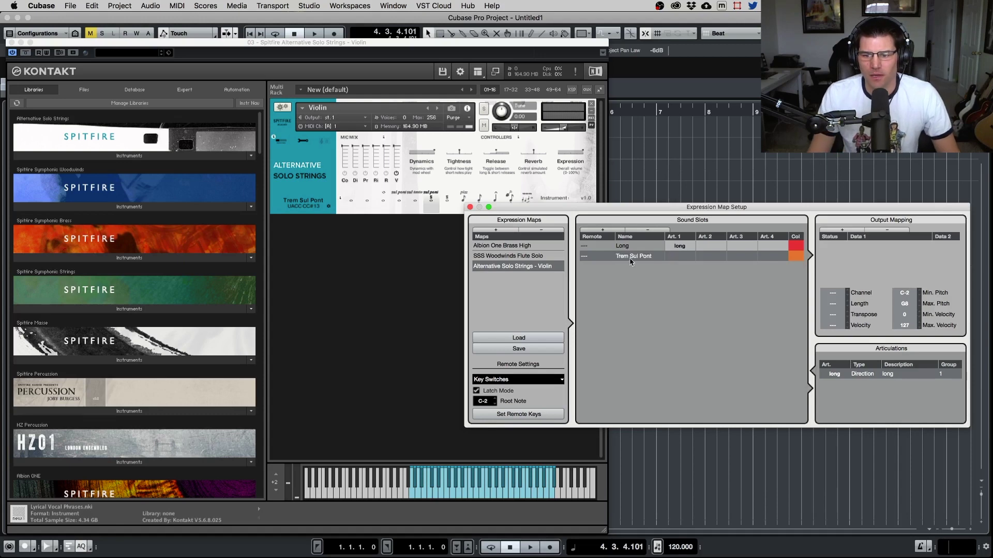
Step: Give the Trem Sul Pont slot a custom 'trem. sul pont' Direction articulation
left_click(686, 257)
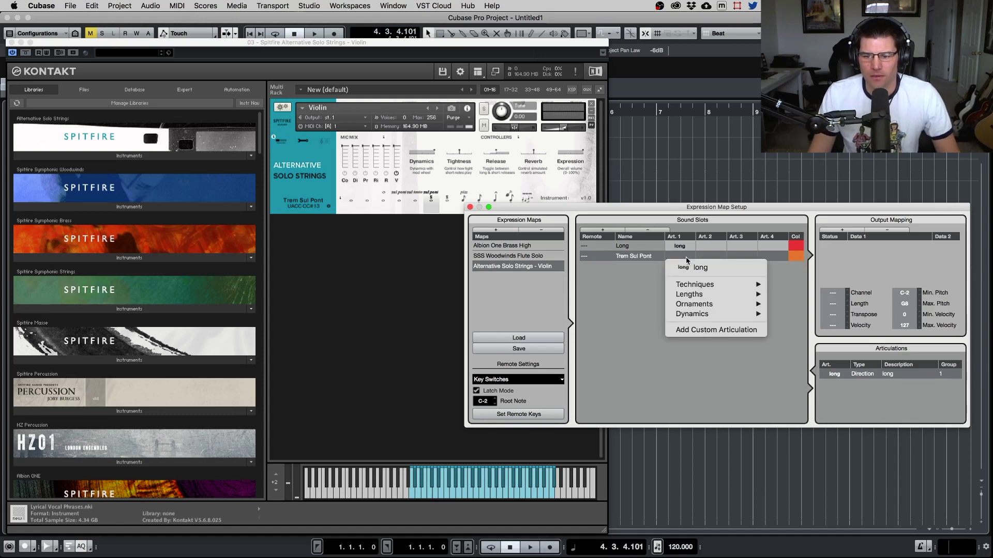
left_click(710, 331)
double_click(834, 384)
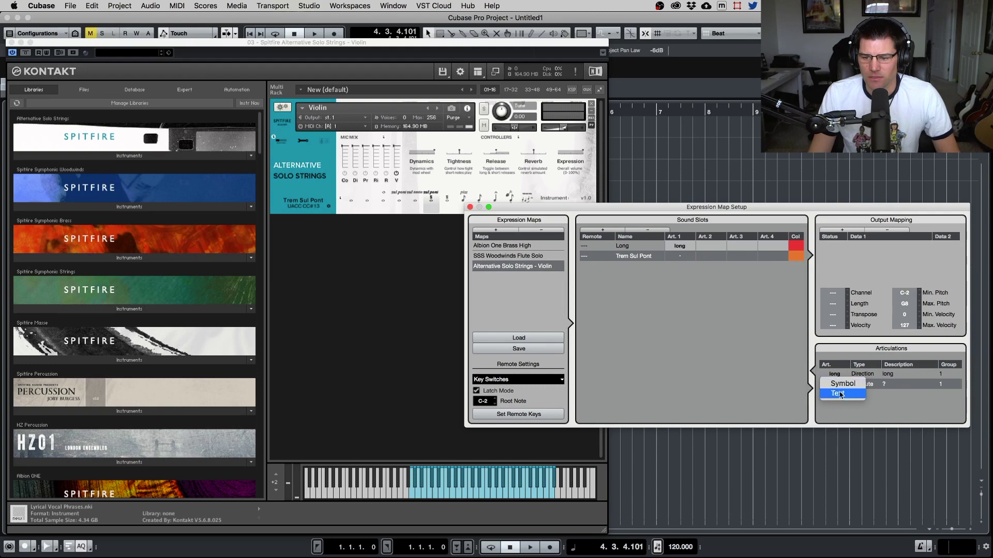
key("BackSpace")
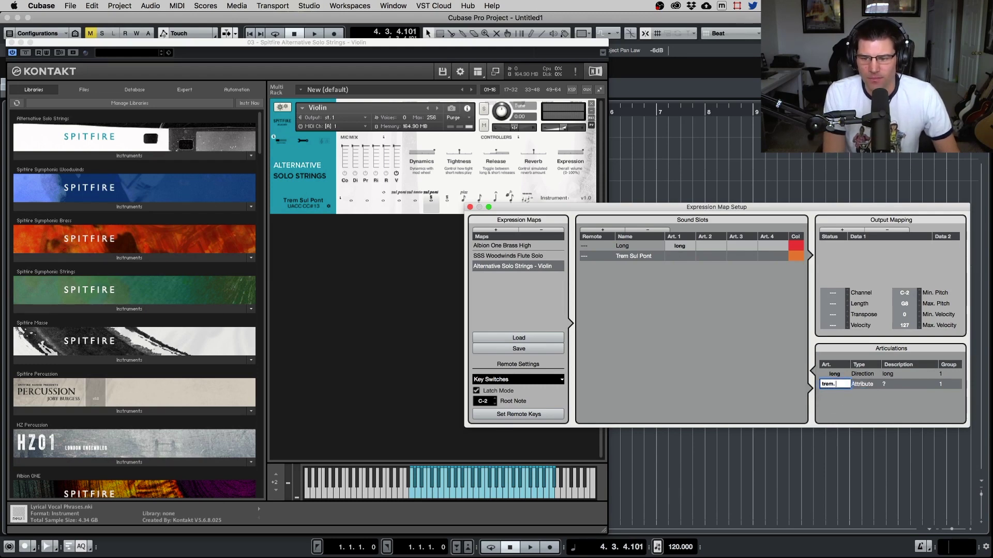
type("trem. sul pont")
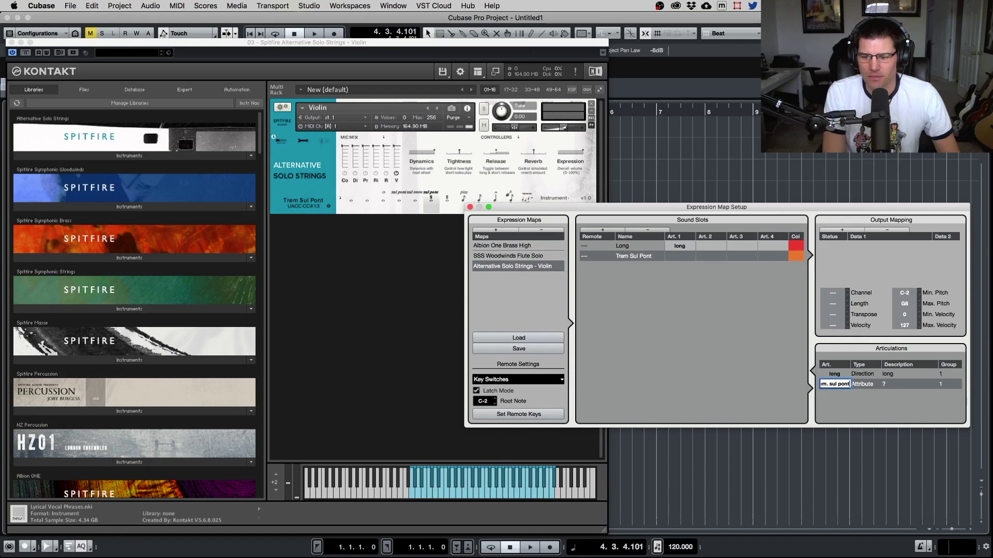
key("Return")
left_click(861, 384)
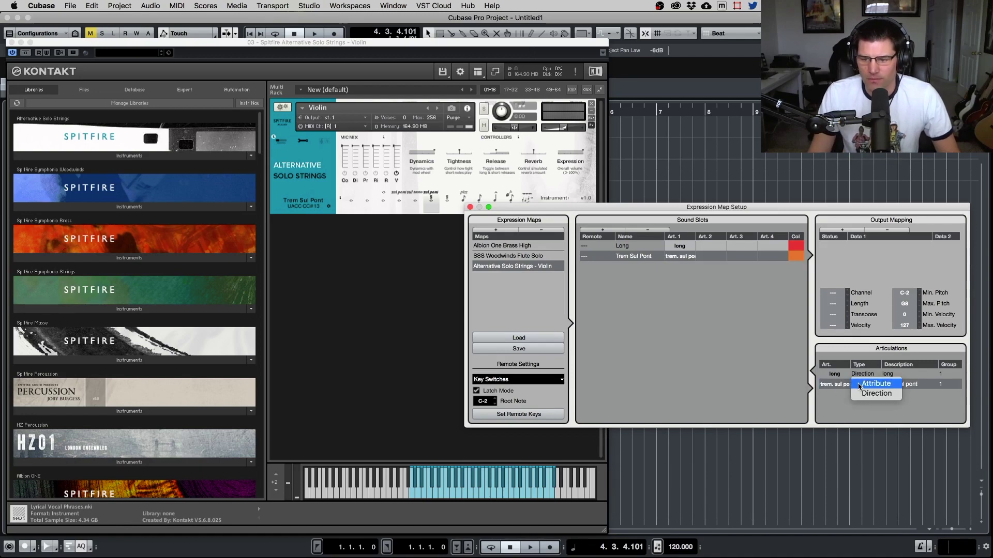
left_click(865, 394)
Step: Add an output mapping row sending controller CC 32 at value 13
left_click(842, 230)
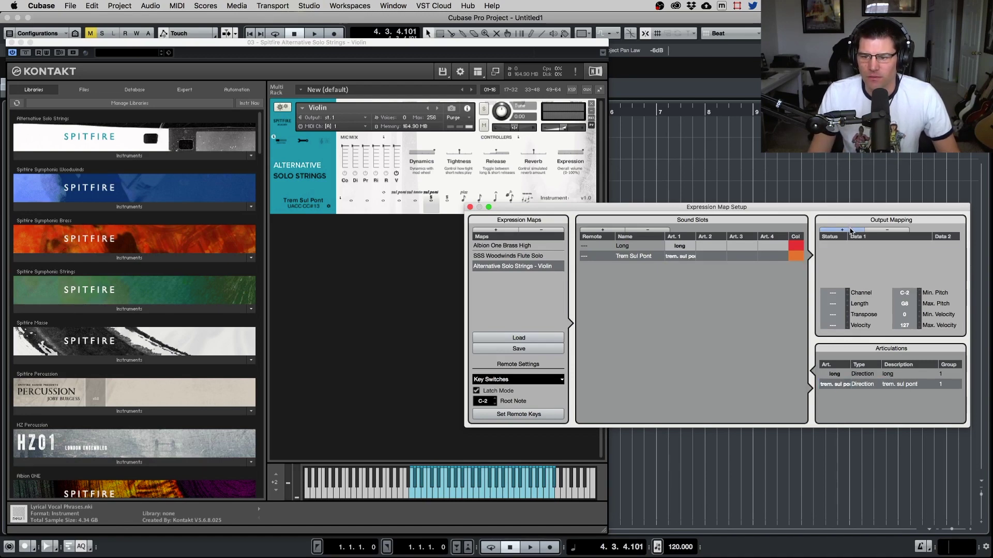
left_click(837, 244)
left_click(845, 265)
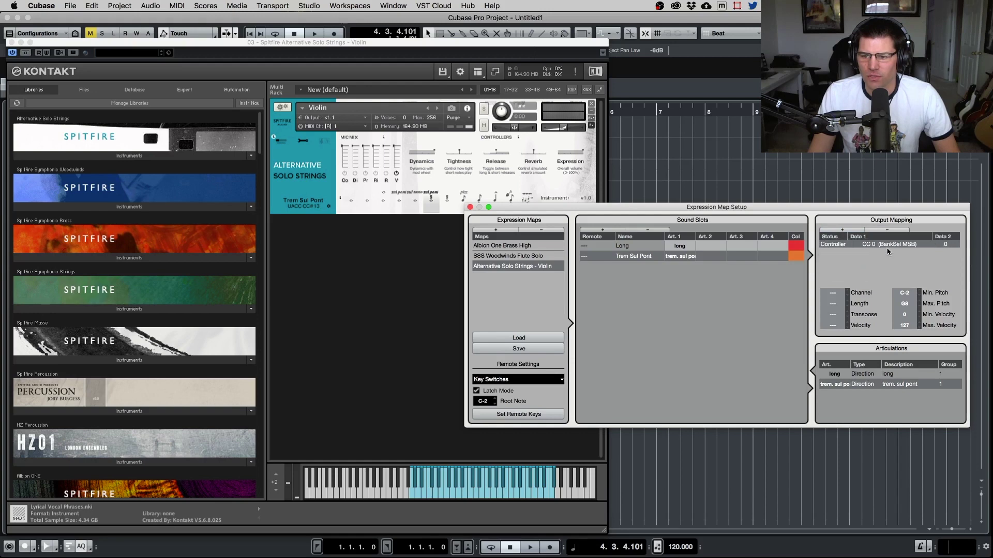
left_click(889, 244)
type("32")
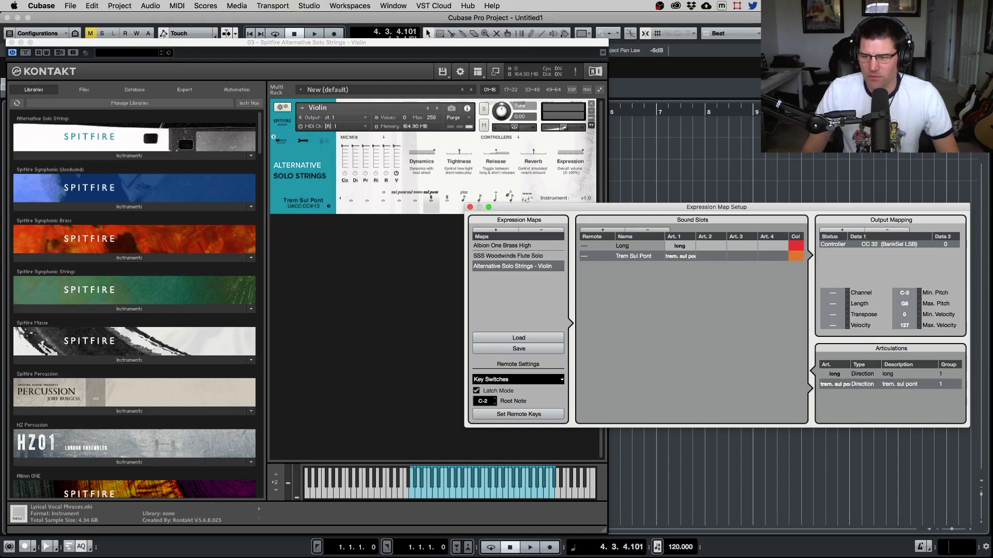
key("Return")
left_click(940, 245)
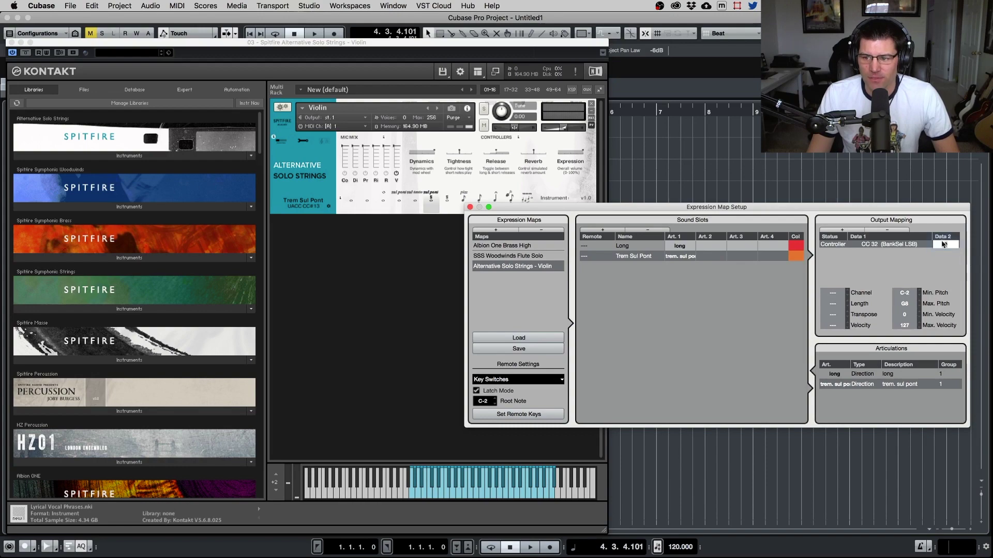
type("13")
key("Return")
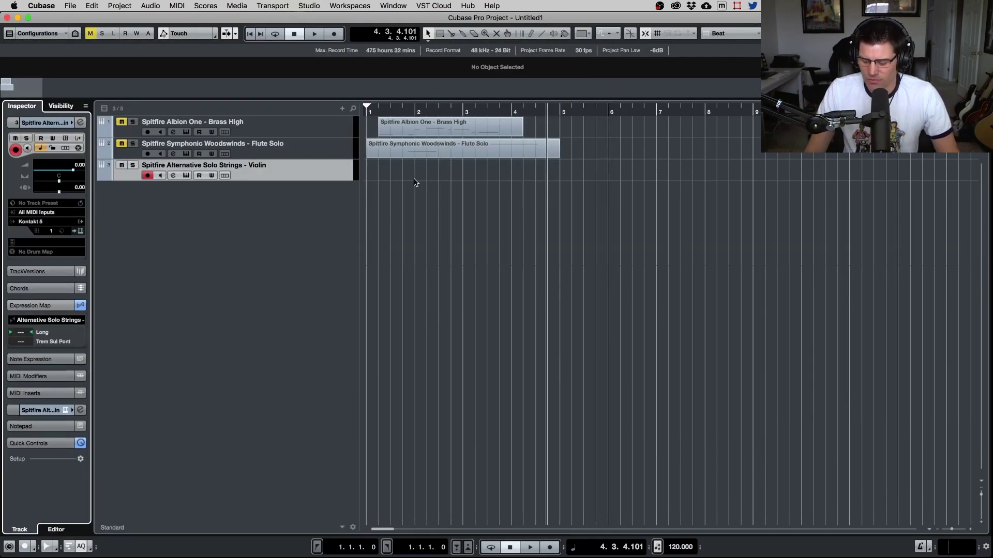
Step: Record a violin MIDI part spanning 2.1.1.0 to 6.1.1.0 with keypad * record
key("space")
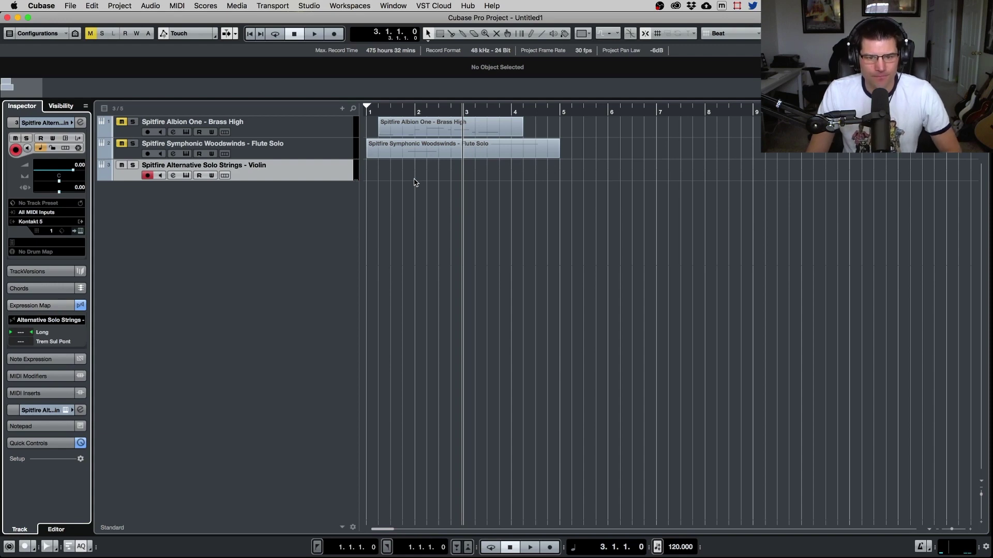
key("KP_Multiply")
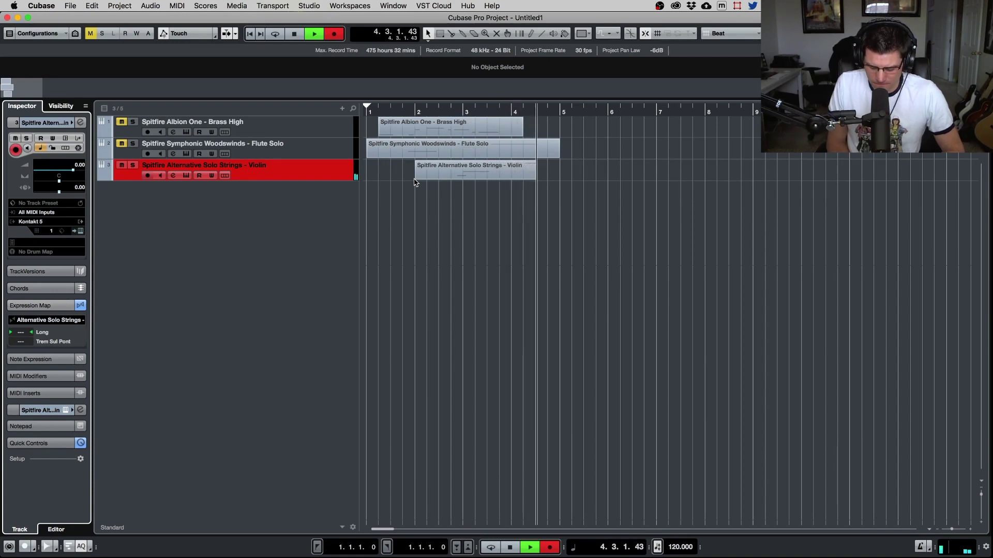
key("space")
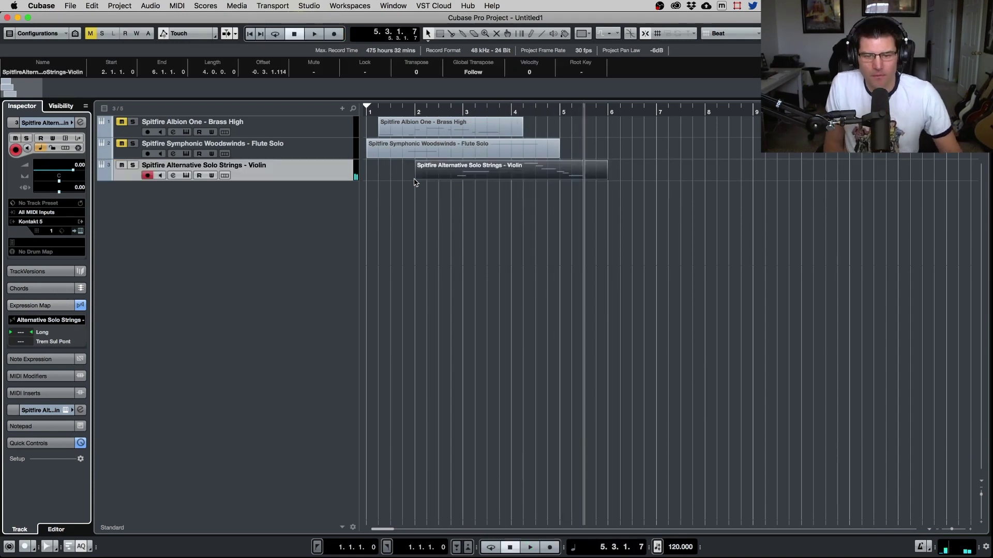
Step: In the Key Editor, draw alternating long and trem. sul pont articulations under the violin part
double_click(473, 172)
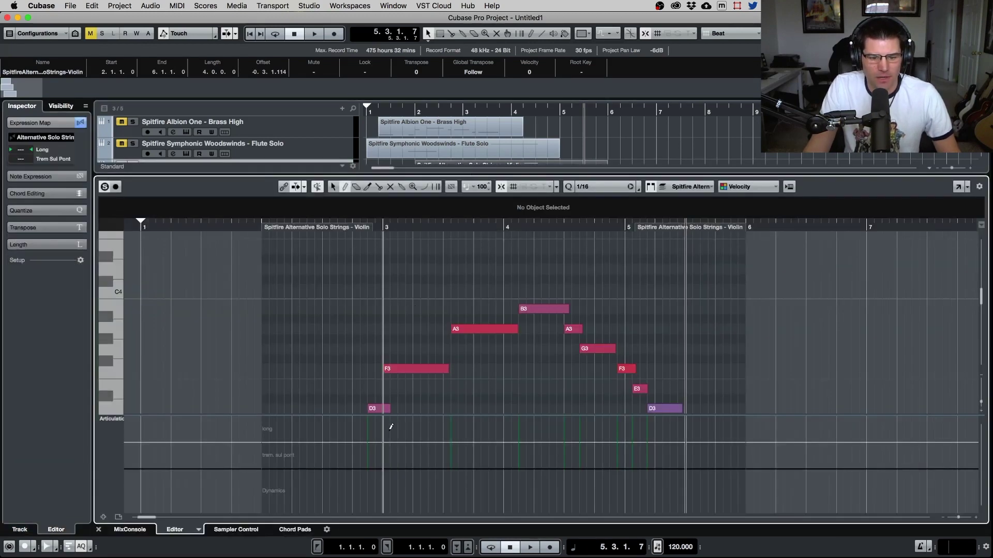
left_click(370, 428)
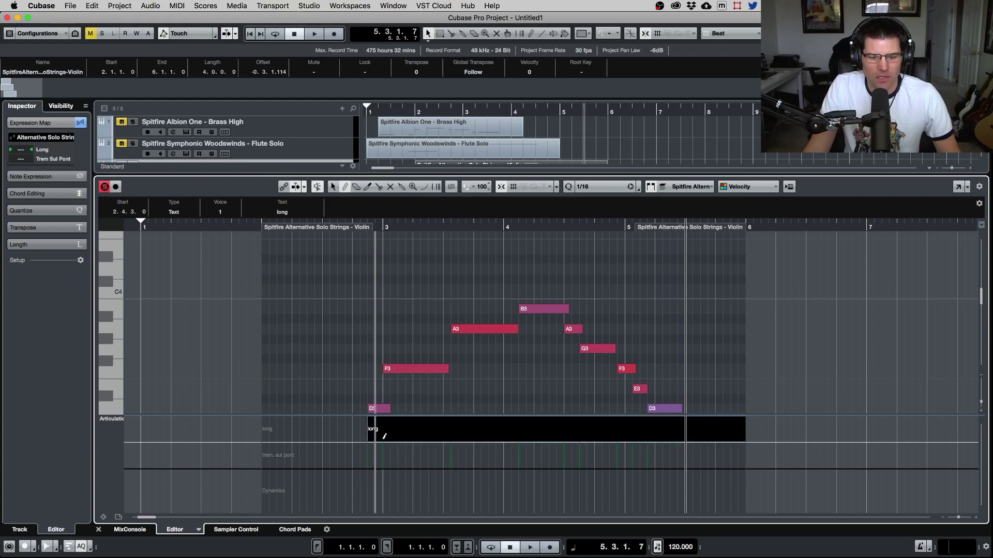
left_click(385, 454)
left_click(446, 429)
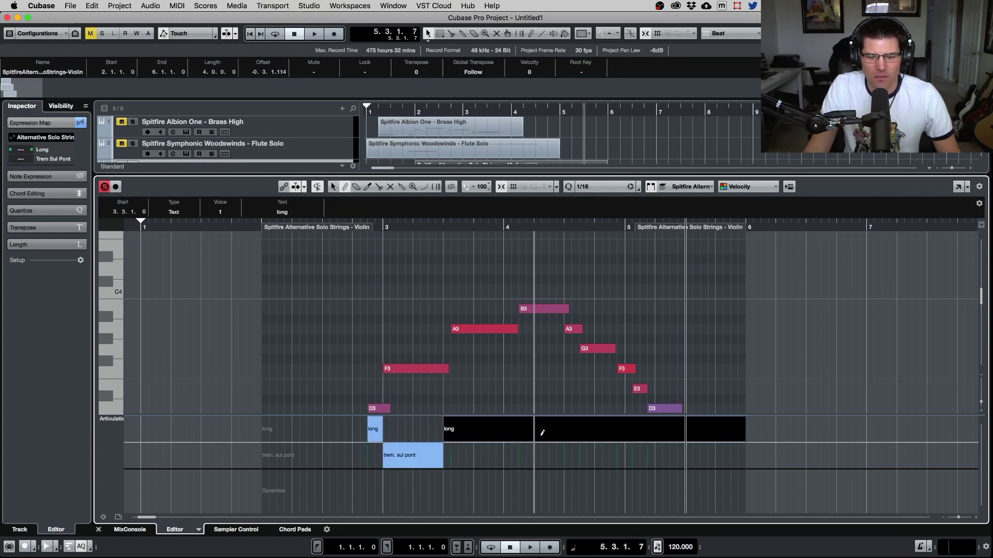
left_click(519, 455)
Step: Play the violin part back from just before bar 2, then stop
left_click(247, 228)
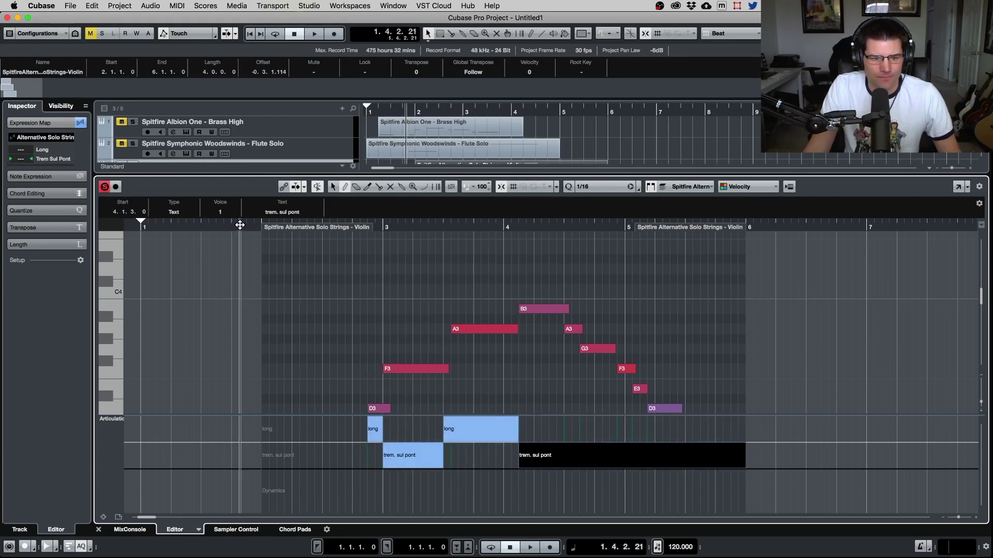
key("space")
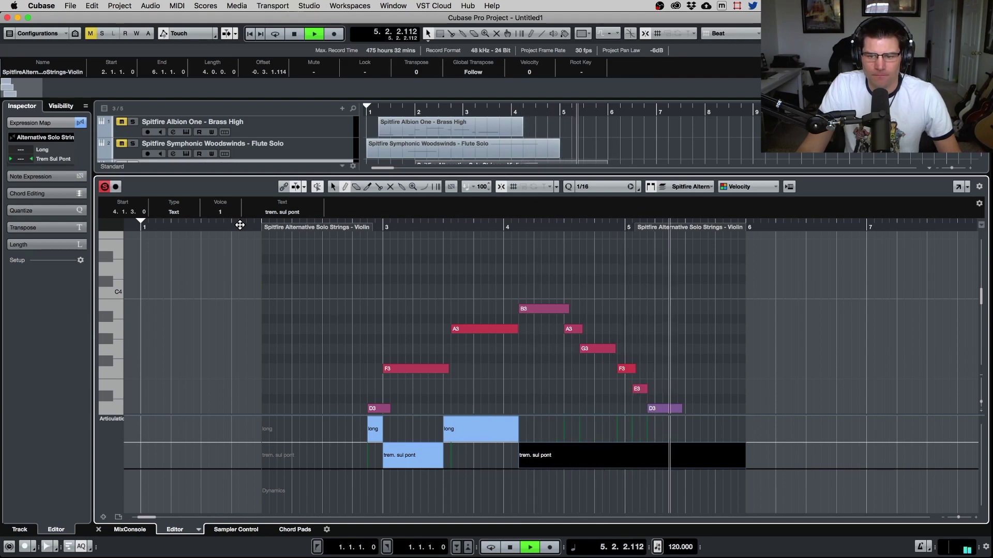
key("space")
key("super+e")
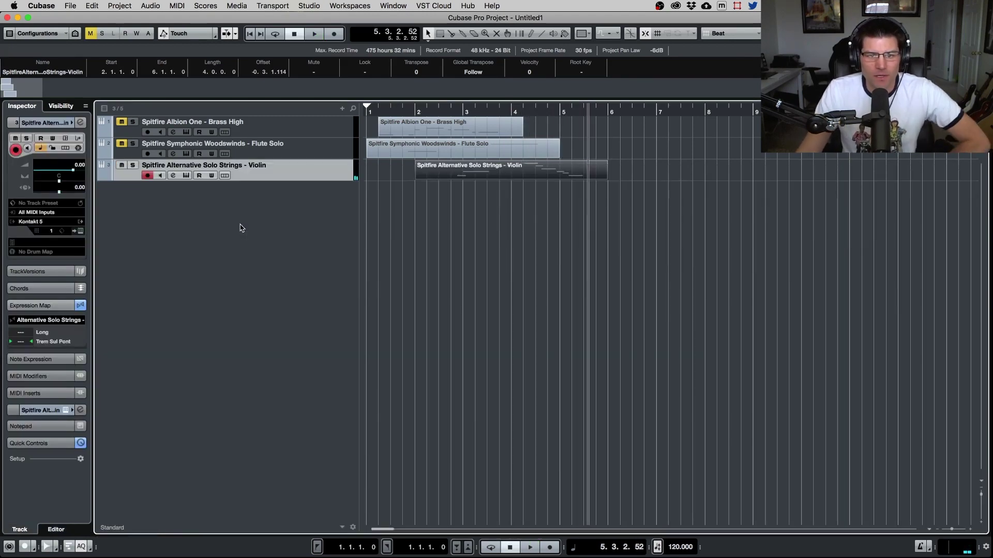